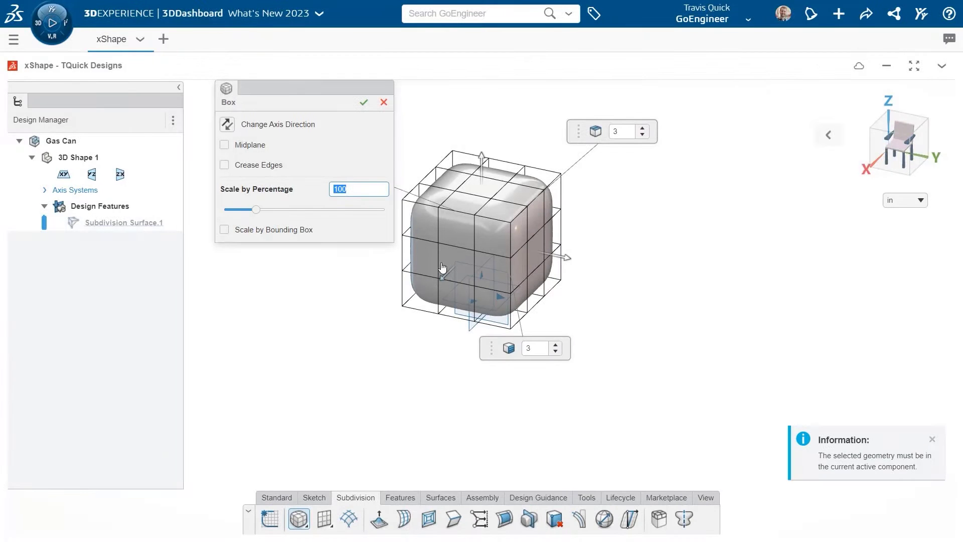
Scale the box non-uniformly by bounding box to 12.5 x 8.5 x 13.5 in along X, Y, Z
left_click(224, 229)
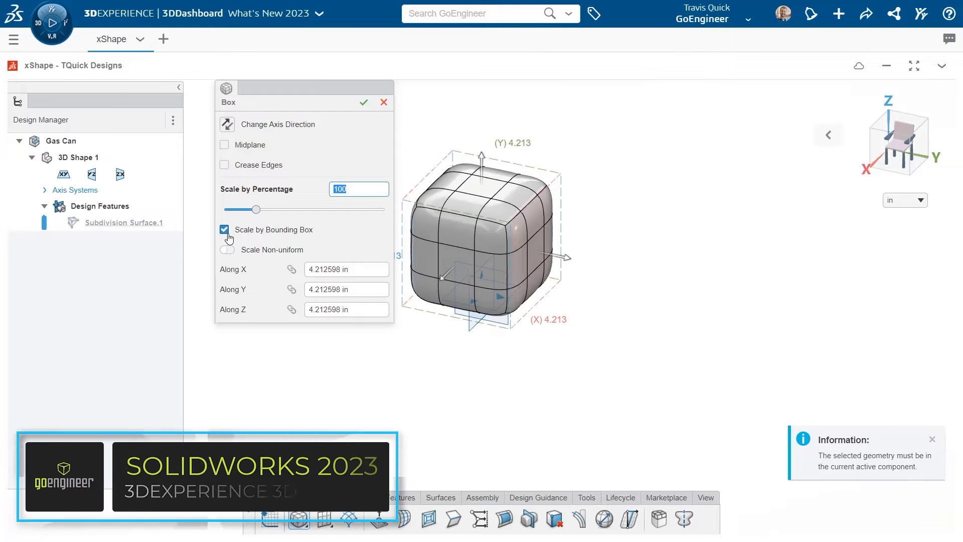
left_click(244, 251)
left_click(376, 272)
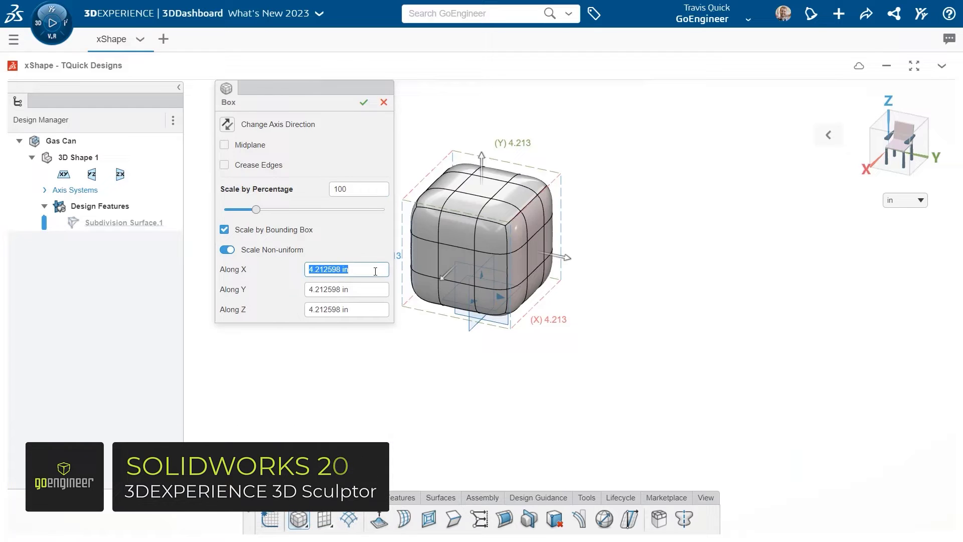
key("Return")
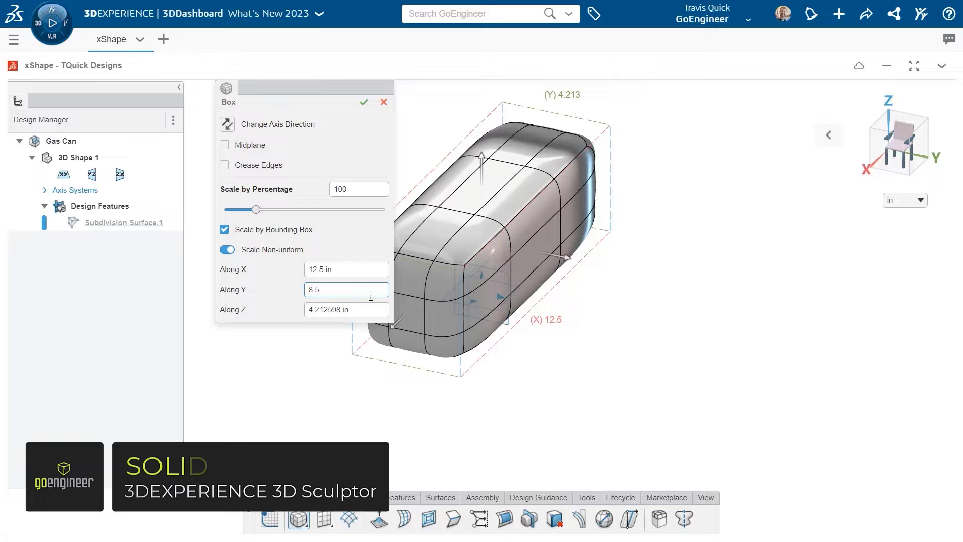
left_click(370, 308)
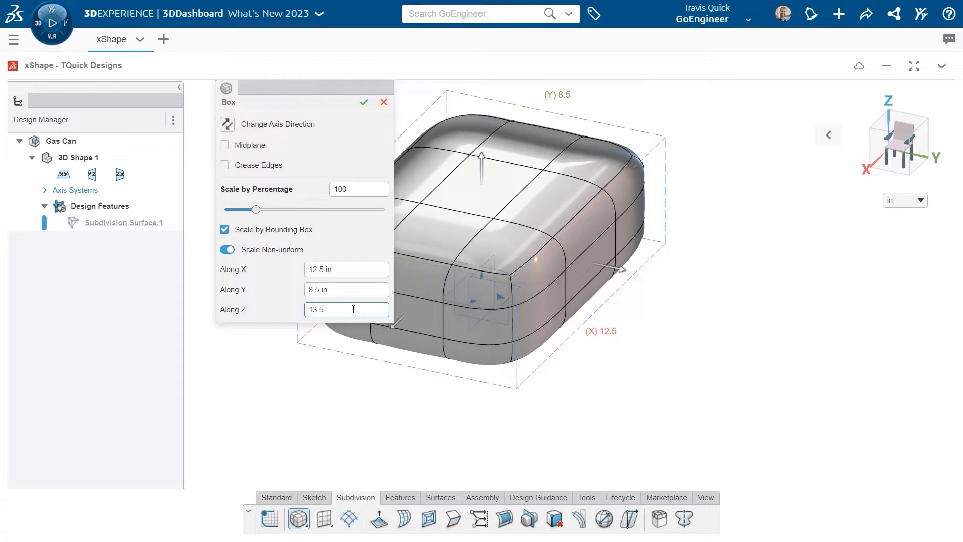
type("13.5")
key("Return")
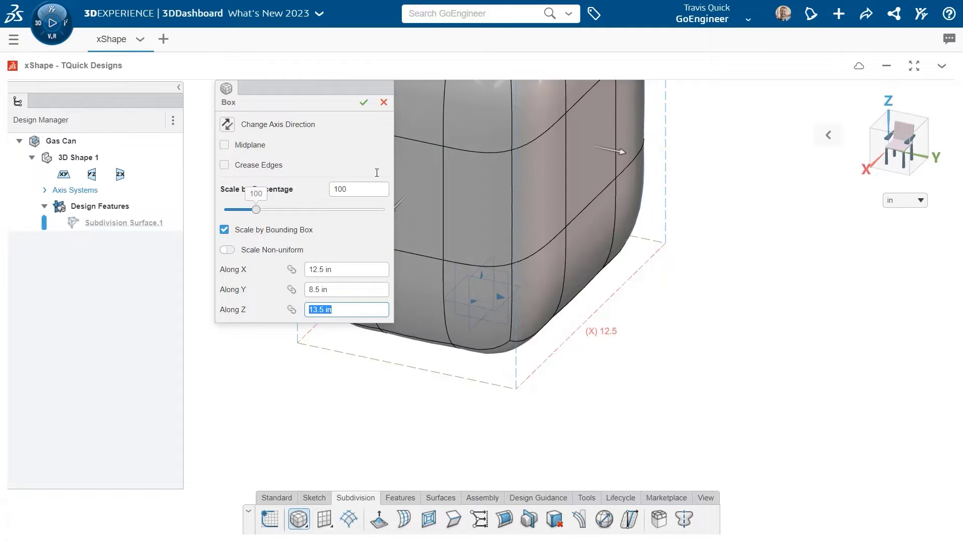
left_click(364, 104)
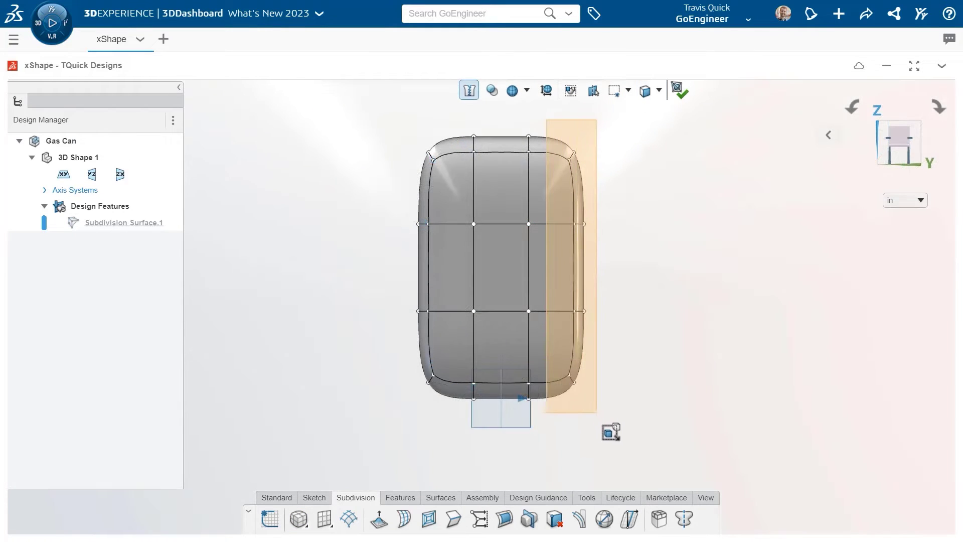
Rotate the body's right side face about 5° about its lower corner so it leans inward
left_click(592, 392)
left_click(575, 268)
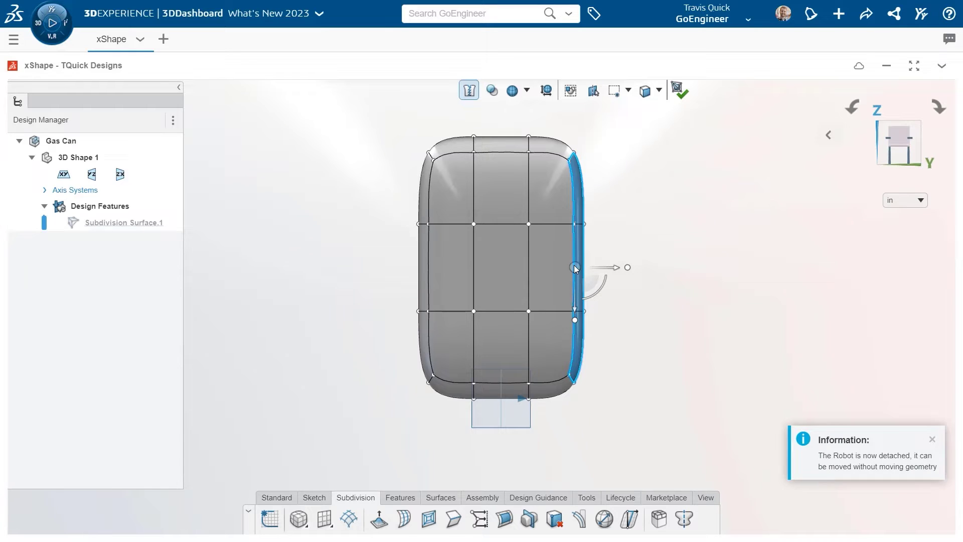
left_click_drag(575, 268, 601, 397)
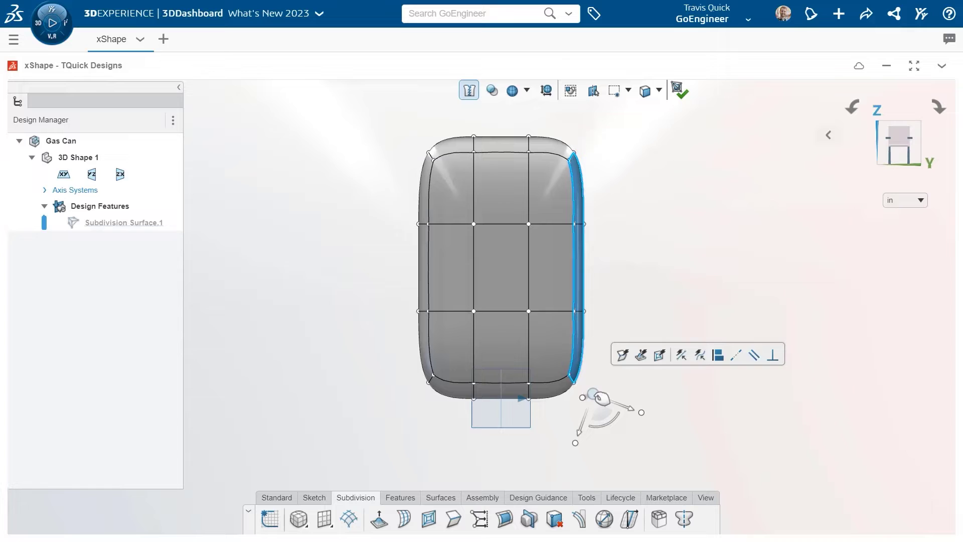
left_click(601, 397)
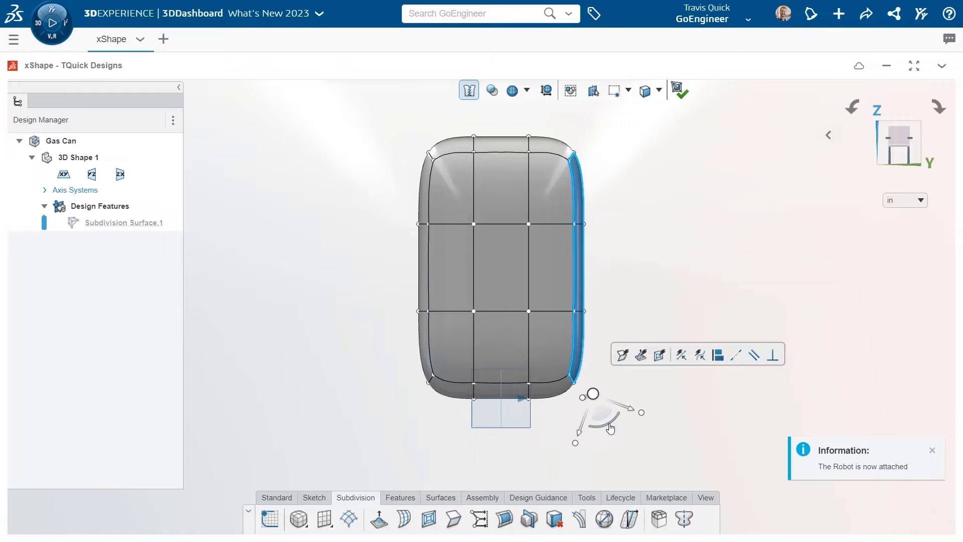
left_click_drag(610, 428, 637, 459)
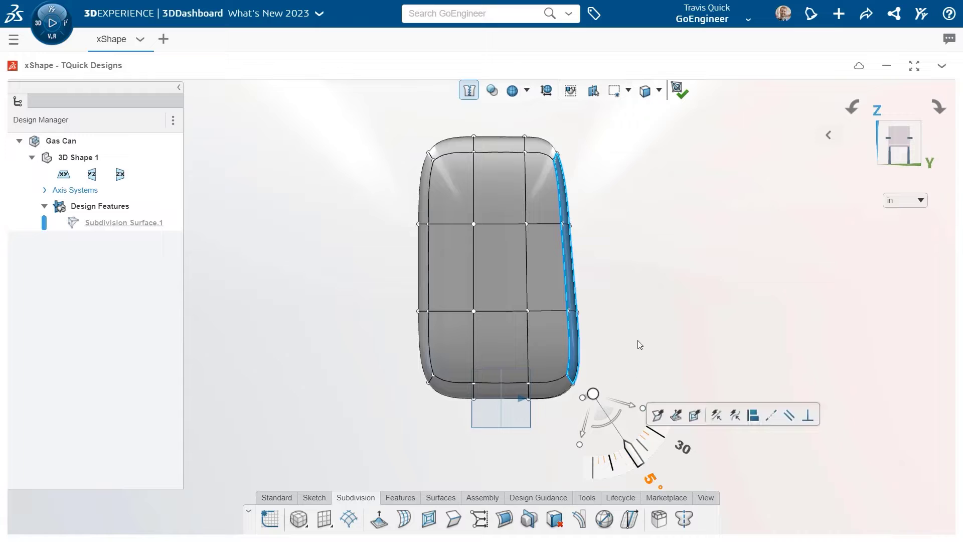
left_click(637, 340)
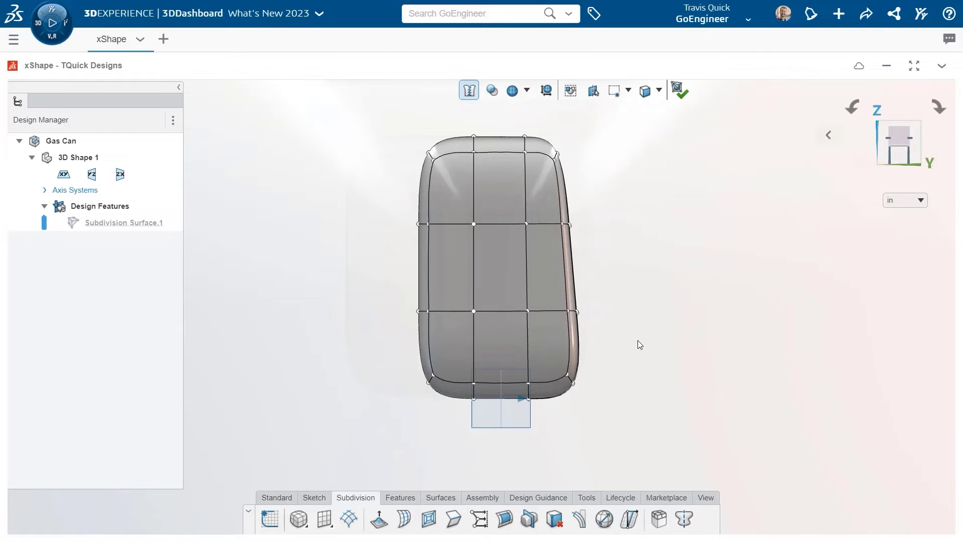
key("shift+Left")
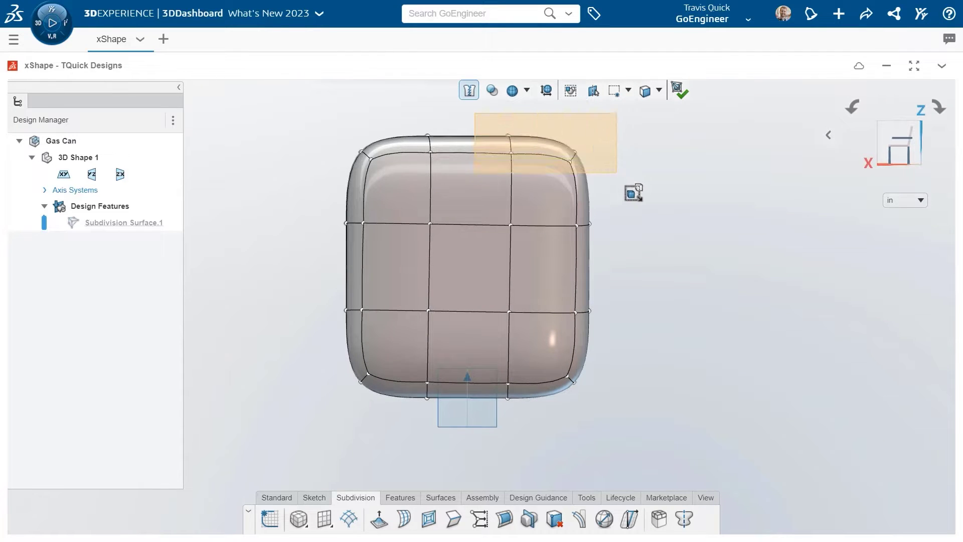
Align the manipulator to XYZ and drag the top-right corner face downward
left_click(542, 151)
right_click(544, 153)
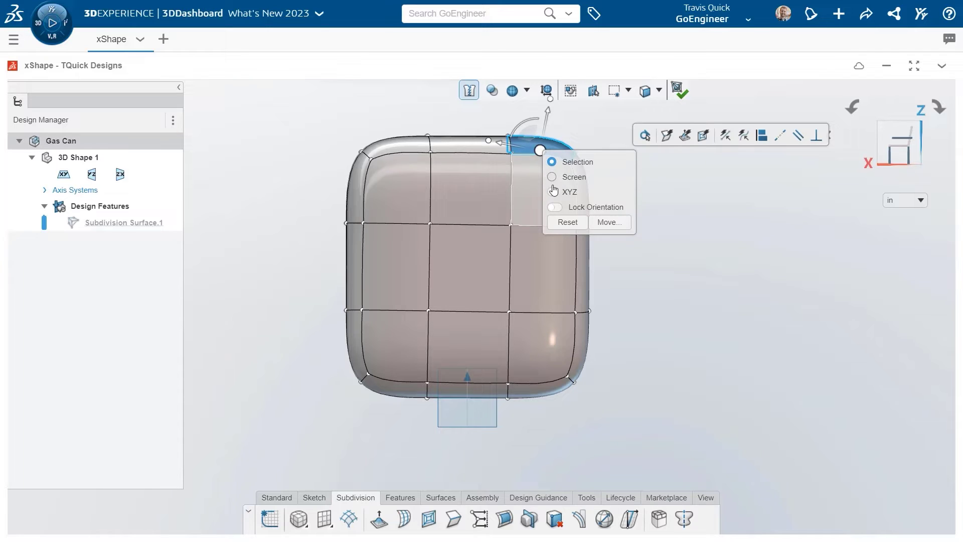
left_click(566, 194)
left_click(674, 182)
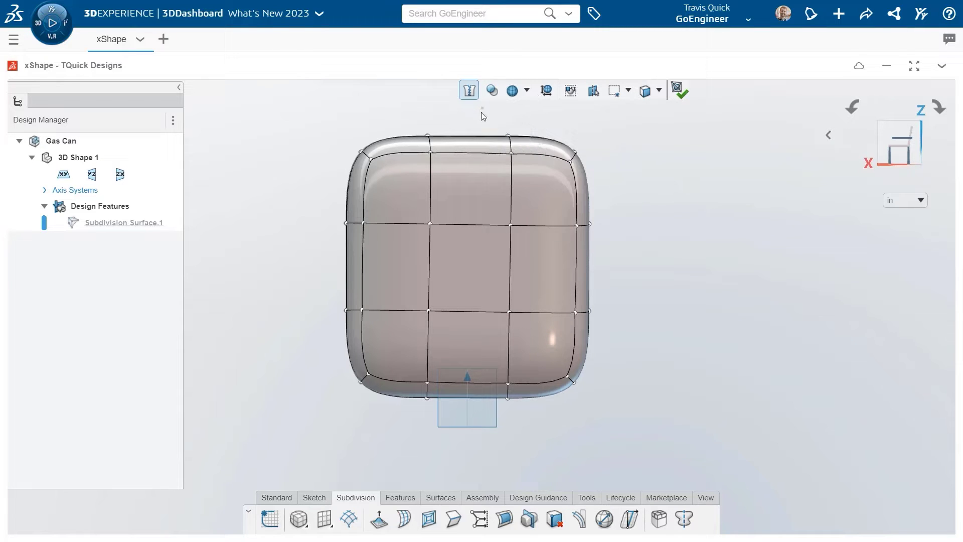
left_click(546, 145)
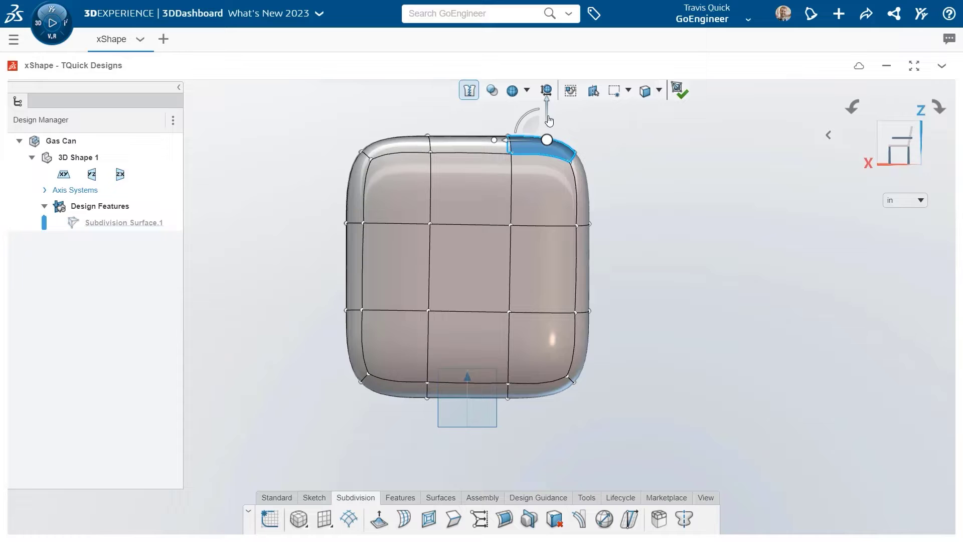
left_click_drag(547, 116, 552, 152)
Lower the top-right corner to 1.676 in and inset the two stacked front faces
middle_click_drag(552, 152, 574, 234)
left_click(516, 228)
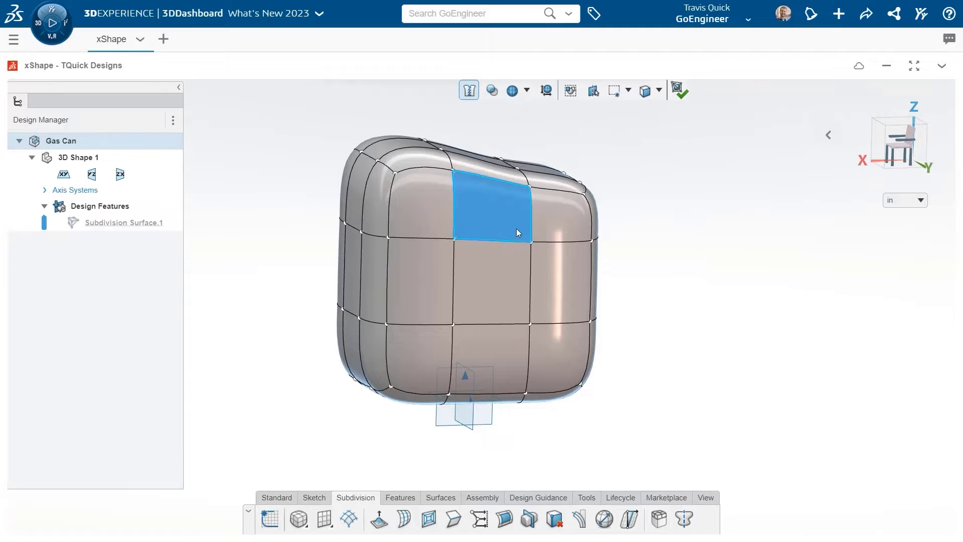
left_click(513, 271, "ctrl")
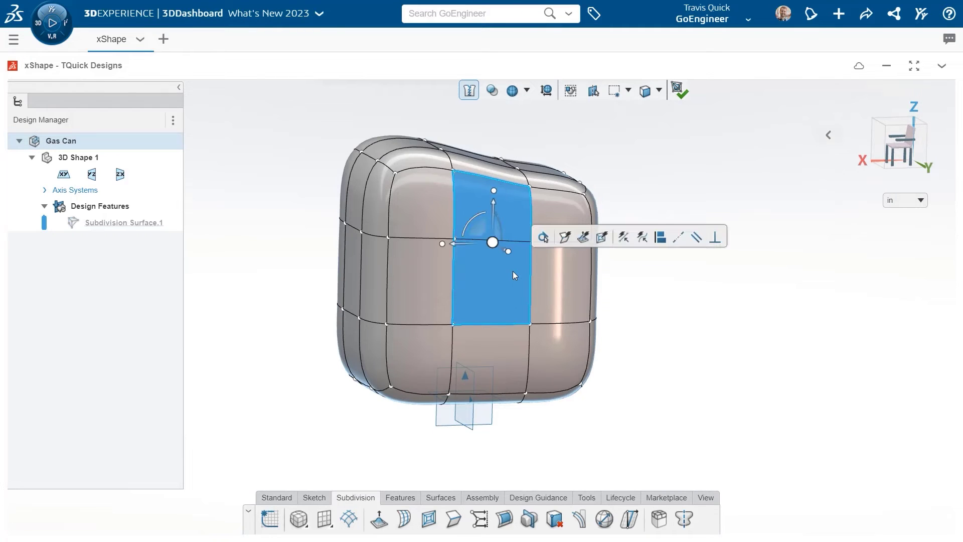
left_click(602, 238)
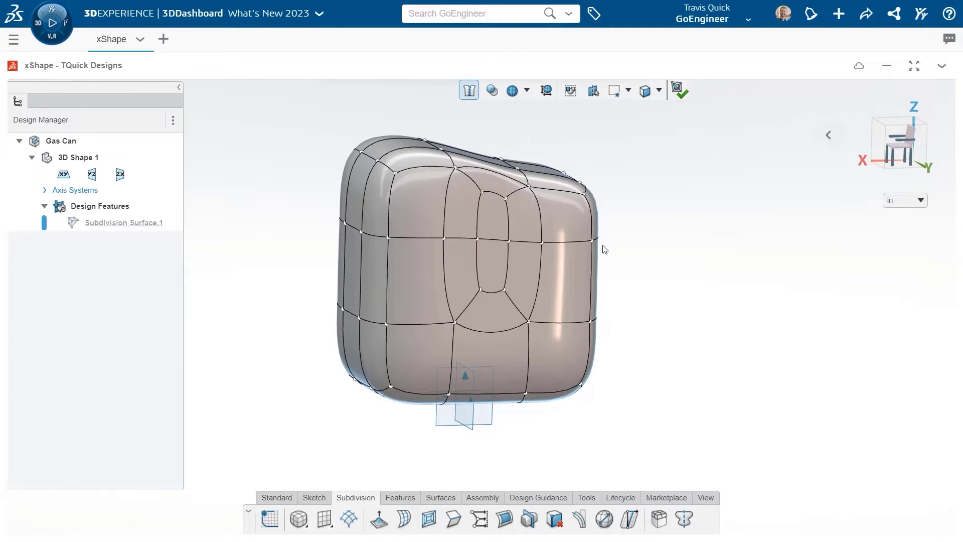
Scale the inset edge loop outward, add extra edges, and select the central face
double_click(442, 263)
left_click_drag(443, 263, 426, 269)
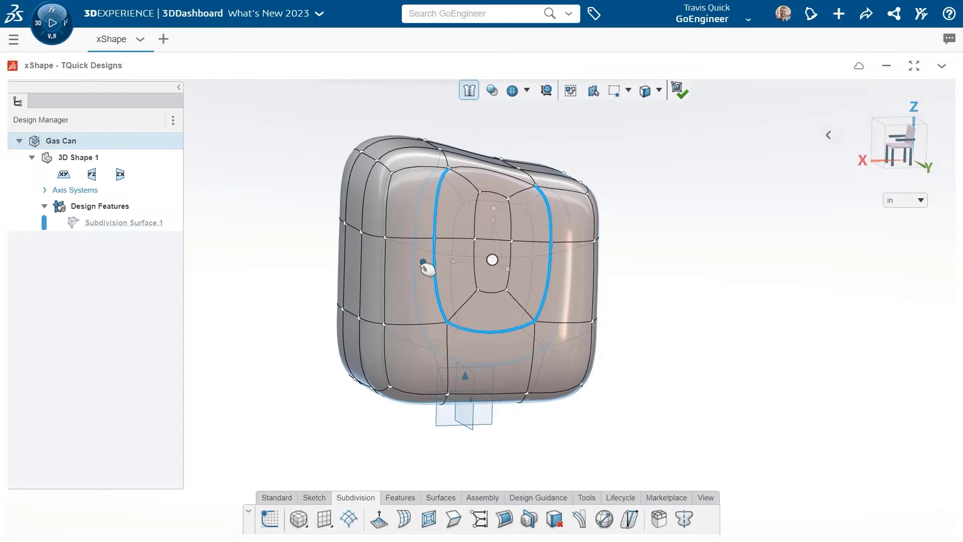
left_click(587, 289)
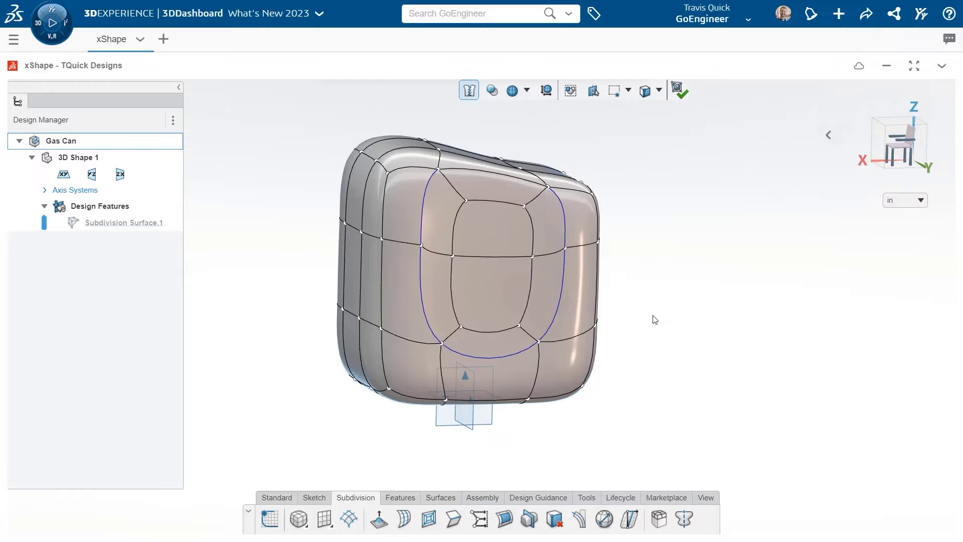
left_click(499, 294)
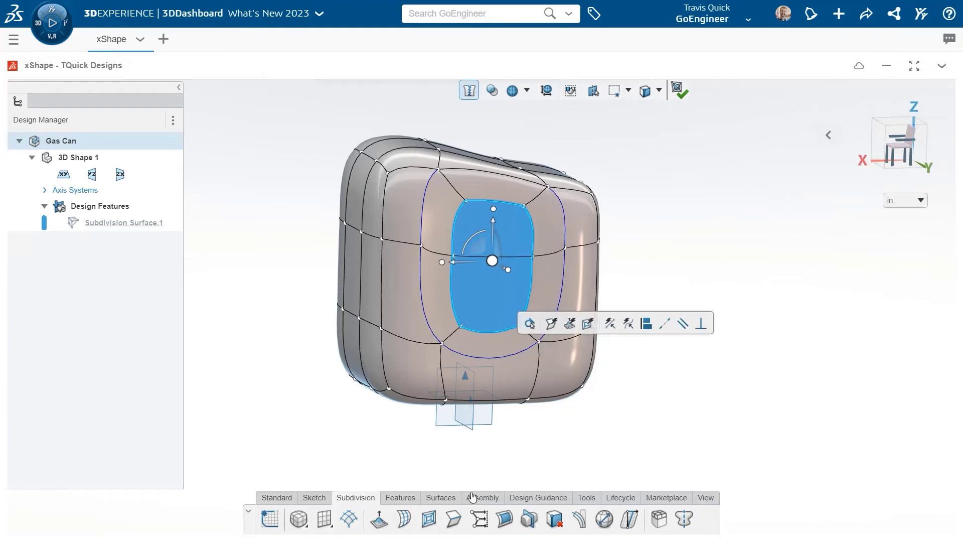
Crease the central inset face's edges at 72%
left_click(454, 521)
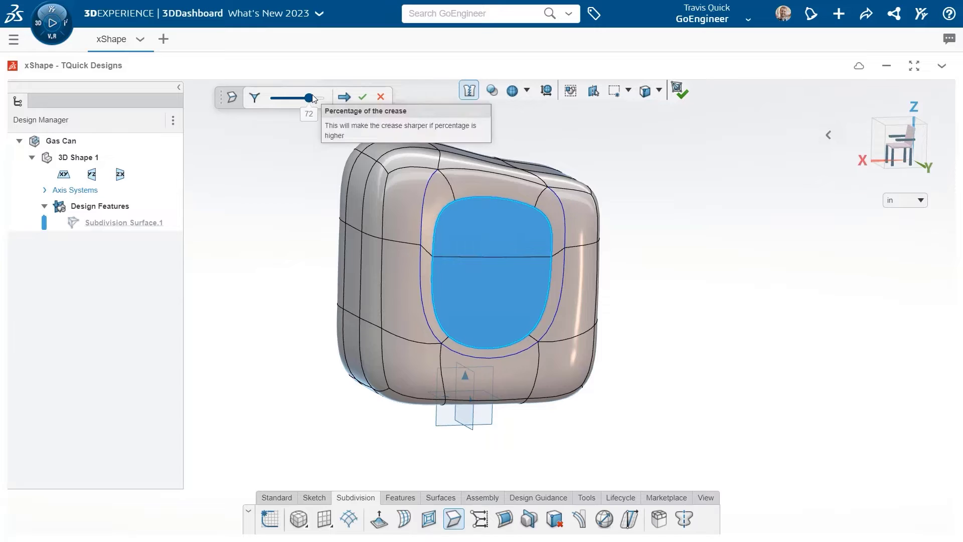
left_click_drag(318, 99, 312, 98)
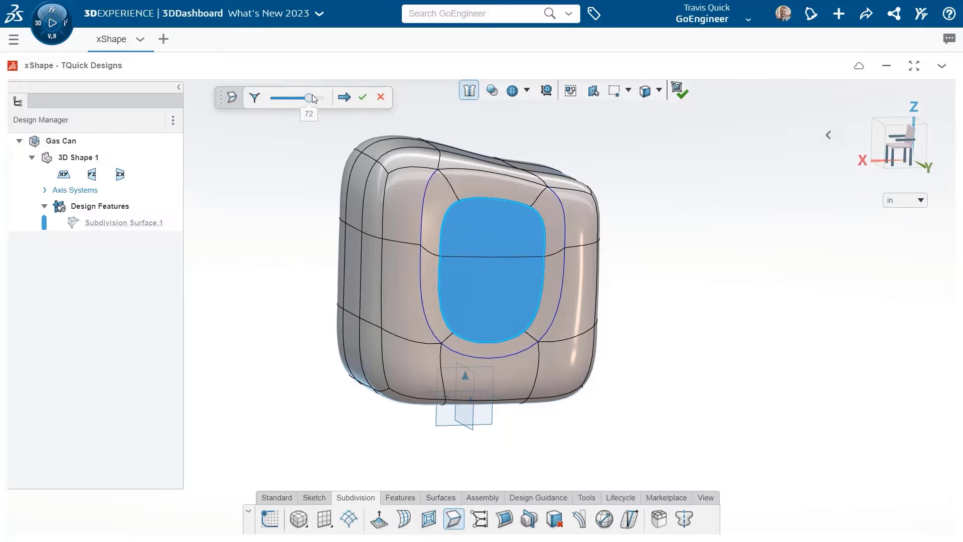
left_click(361, 97)
middle_click_drag(451, 251, 591, 430)
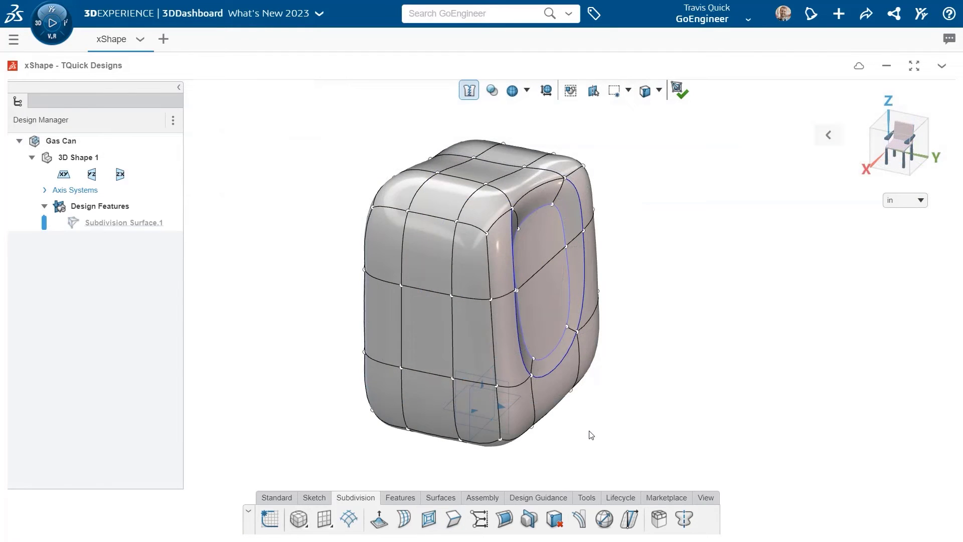
Turn on symmetry with the ZX plane as the symmetry entity
left_click(685, 520)
middle_click_drag(501, 460, 605, 517)
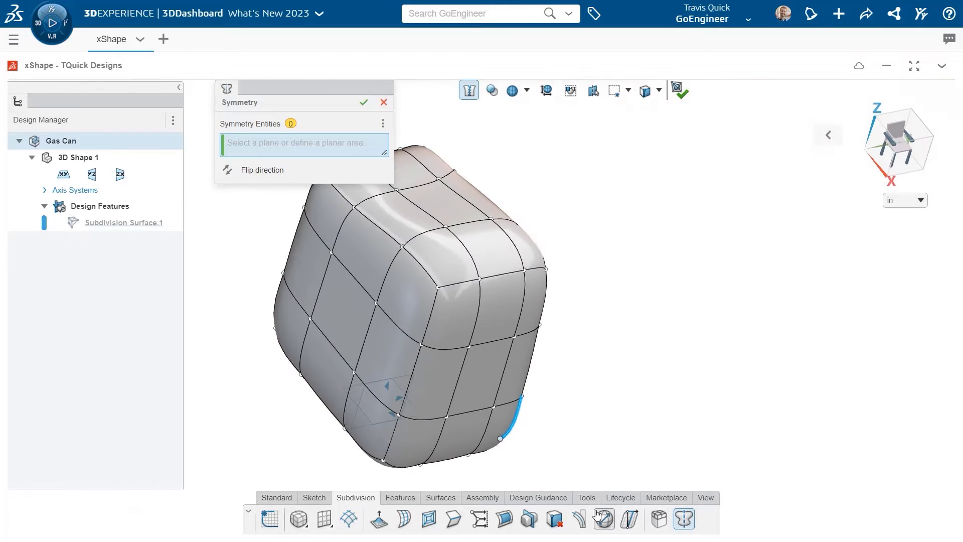
left_click(391, 438)
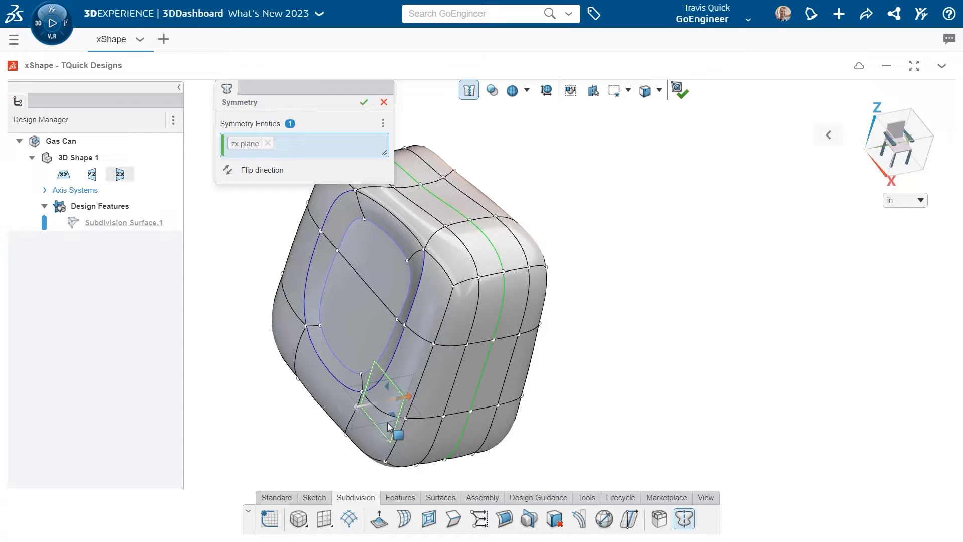
left_click(363, 103)
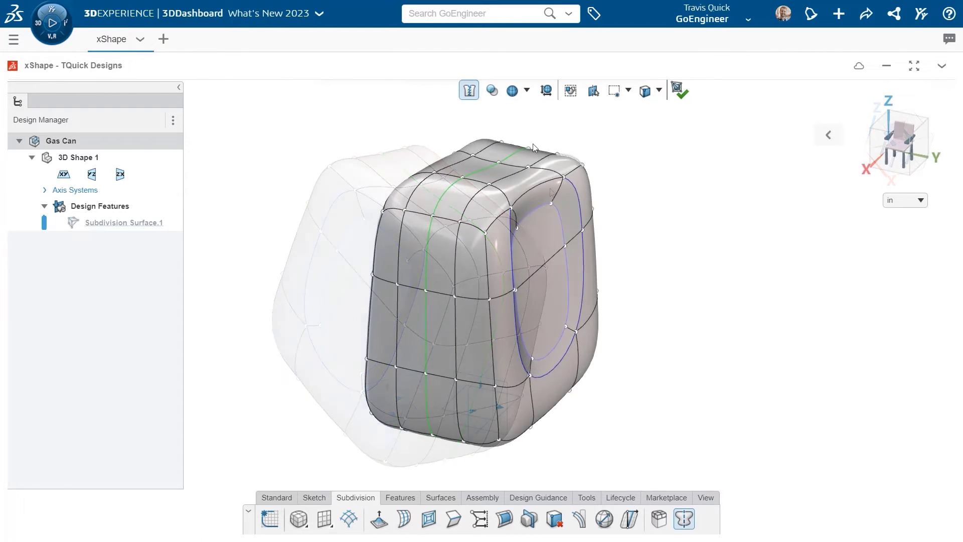
Extrude the two top faces upward twice to raise a neck on the can
left_click(500, 213)
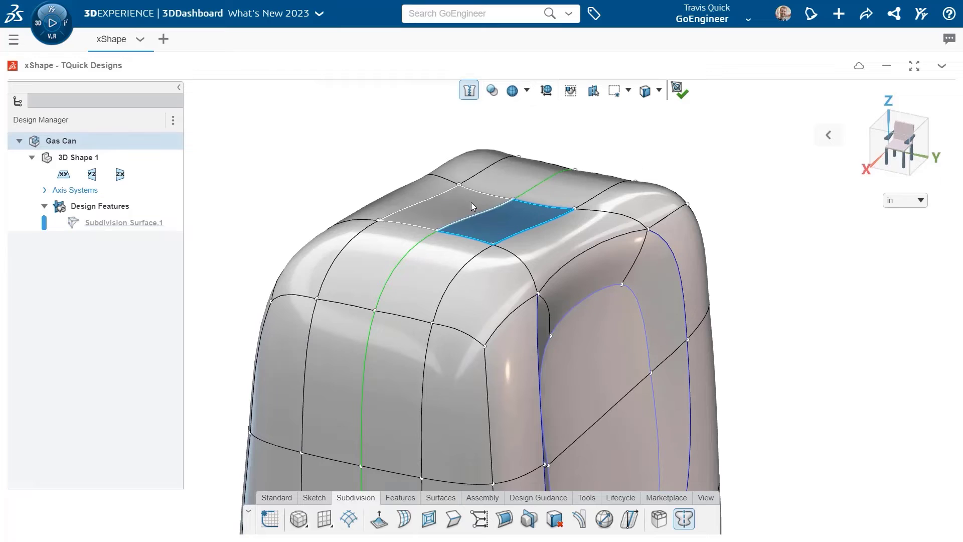
left_click(556, 199, "ctrl")
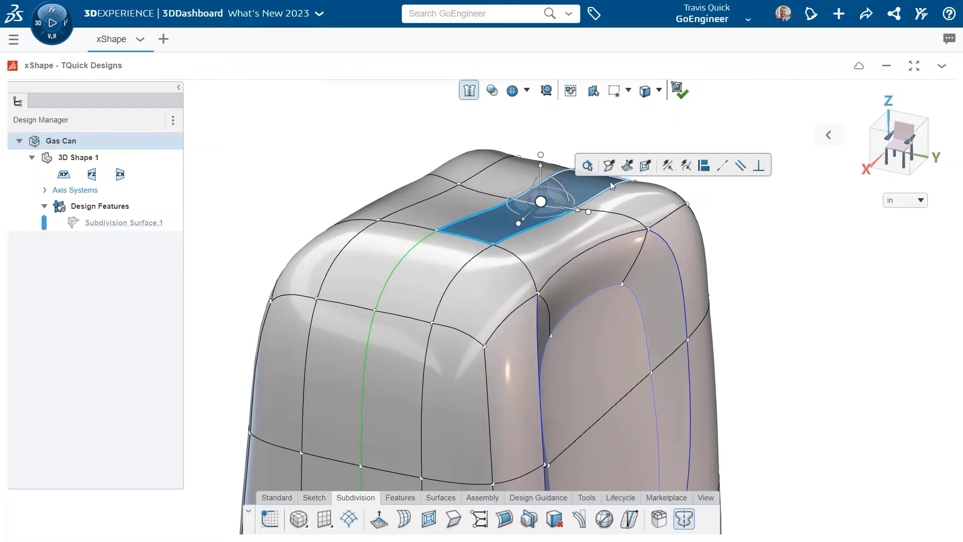
left_click(629, 166)
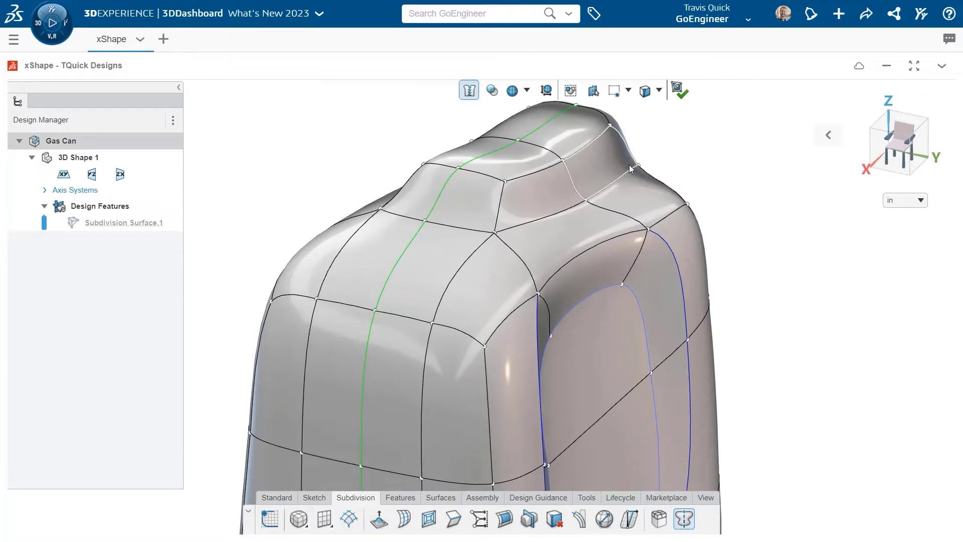
scroll(537, 158, "up", 3)
left_click(512, 194)
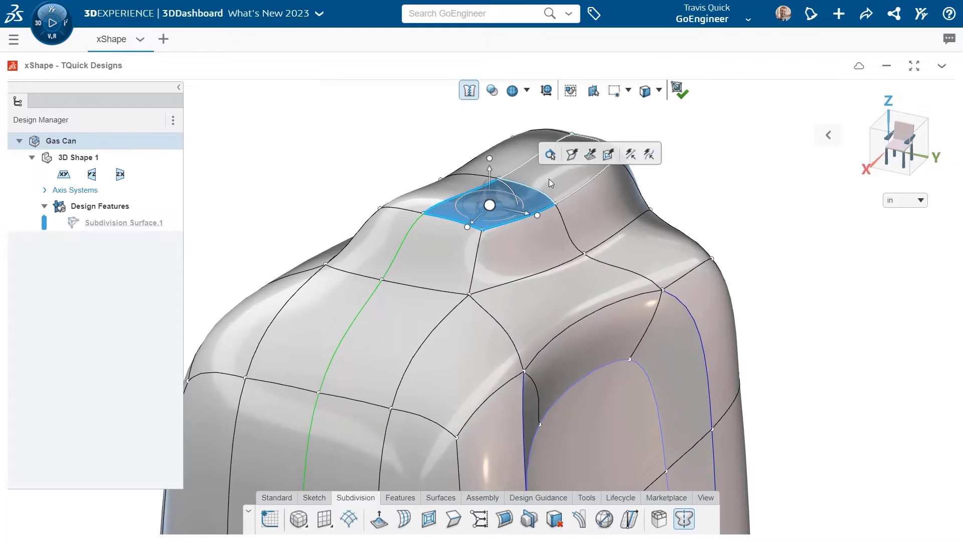
left_click(577, 173, "ctrl")
left_click(629, 139)
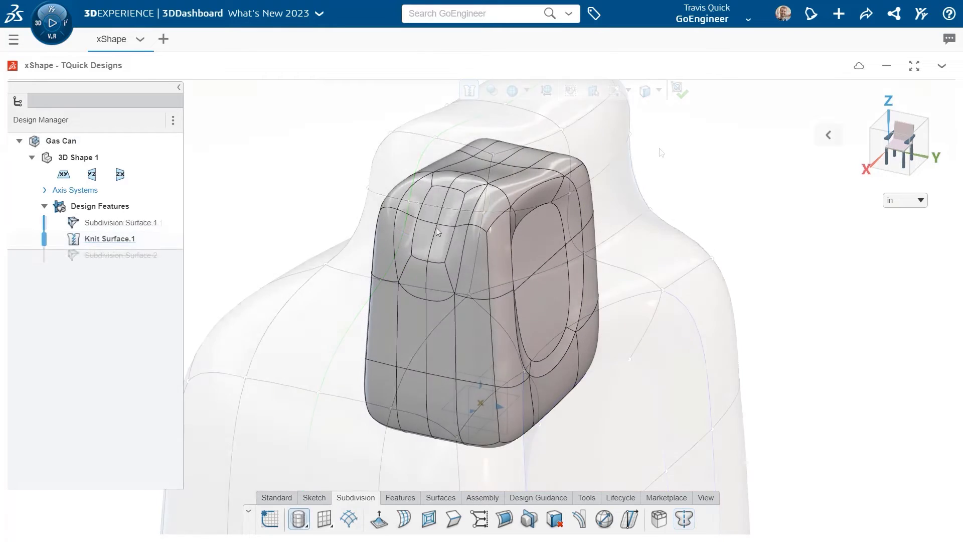
Place a cylinder on the top face at 56% scale and shrink it inward
left_click(438, 225)
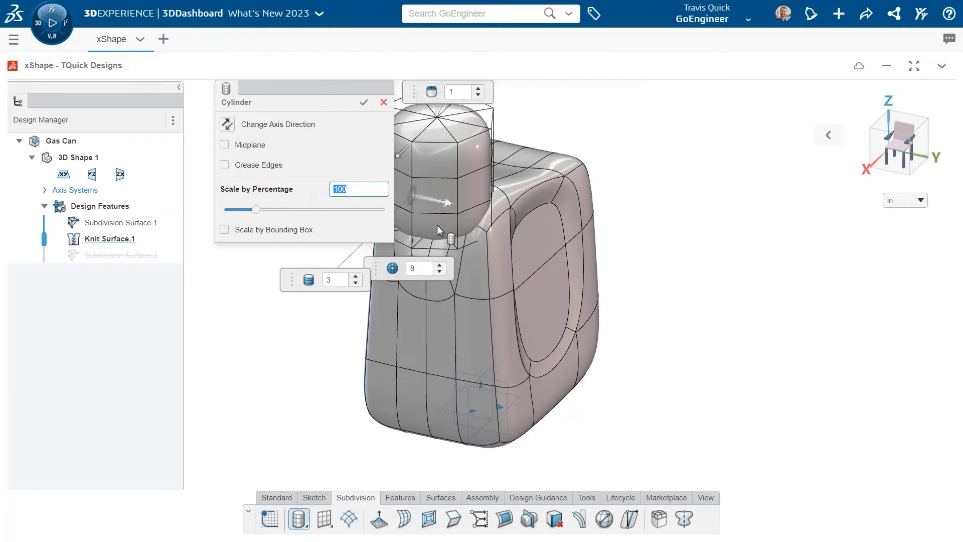
left_click_drag(257, 209, 241, 210)
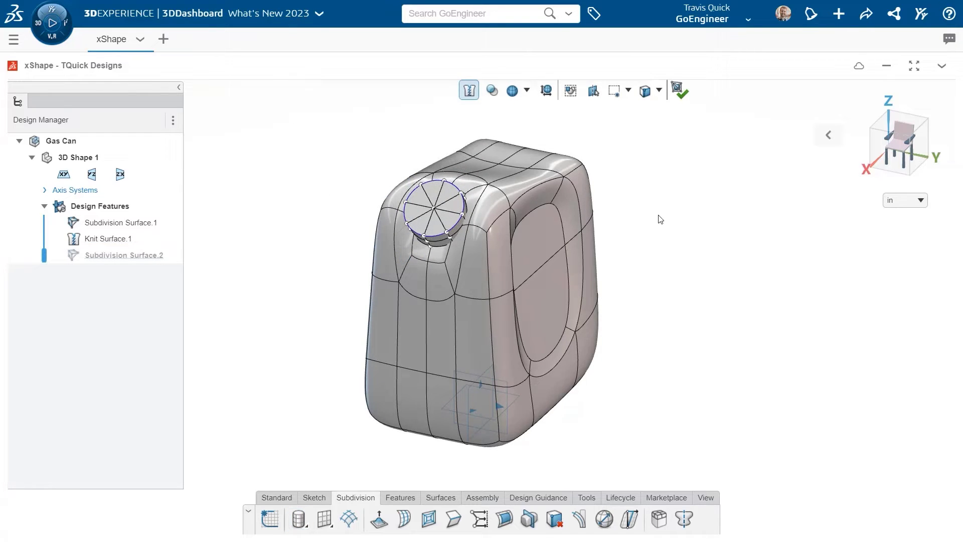
scroll(409, 166, "up", 5)
left_click(497, 342)
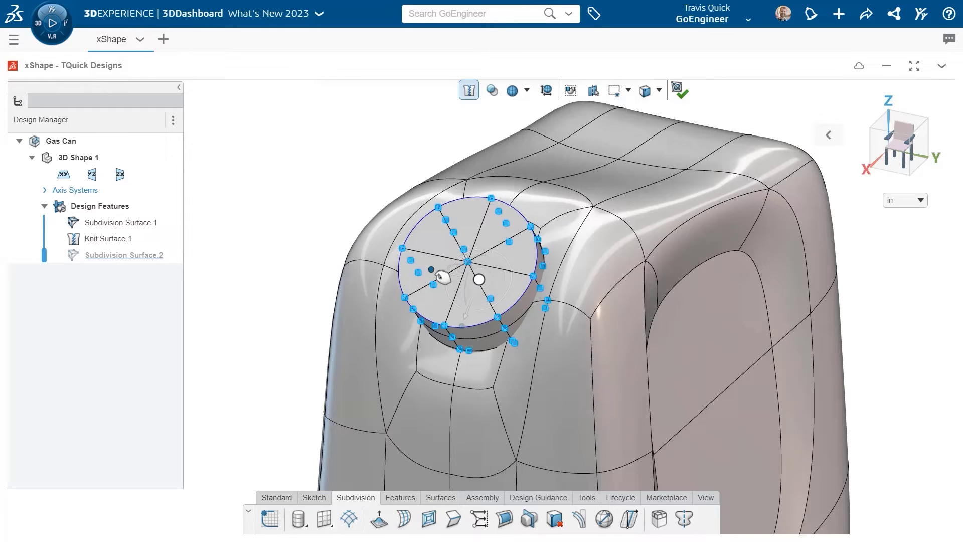
left_click_drag(443, 277, 452, 283)
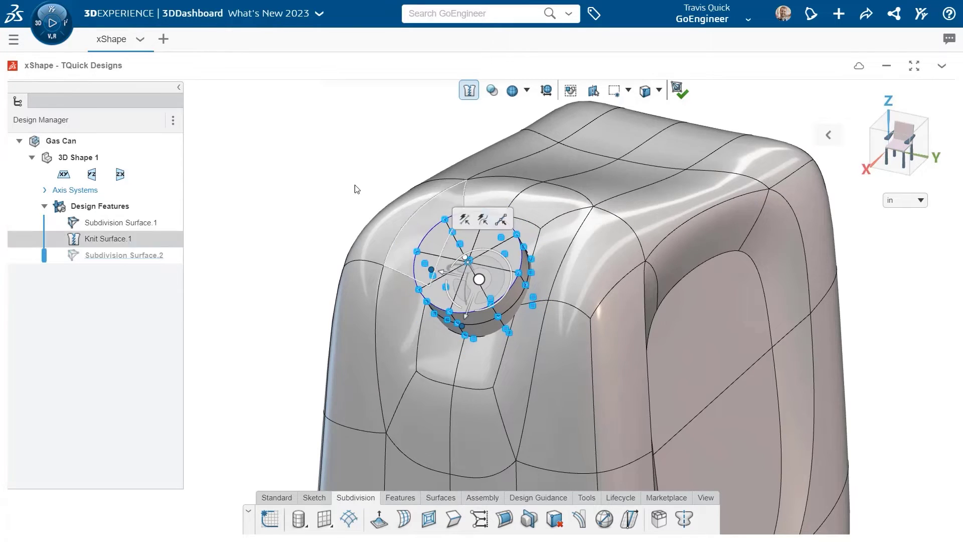
left_click(335, 172)
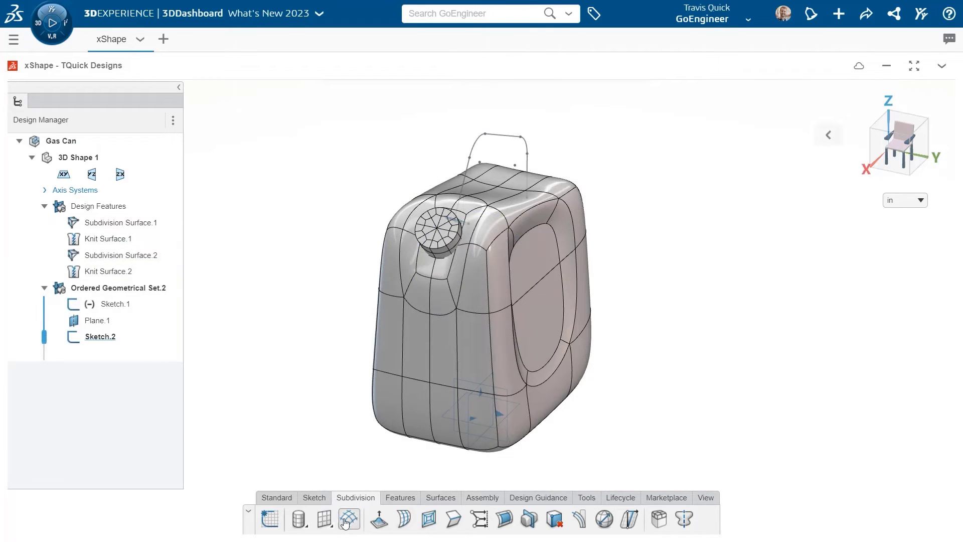
Create a net surface with Sketch.2 as profile and Sketch.1 as guide
left_click(349, 519)
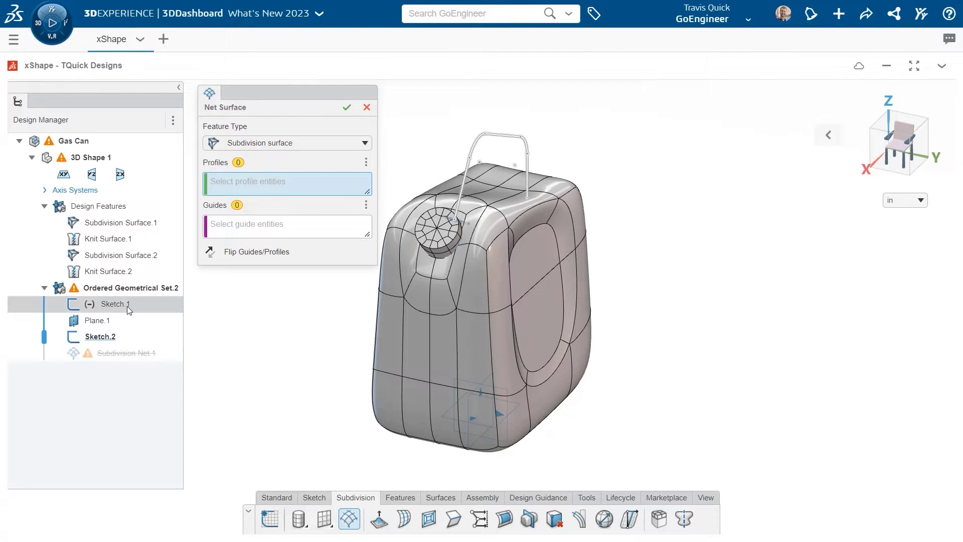
left_click(106, 337)
left_click(240, 219)
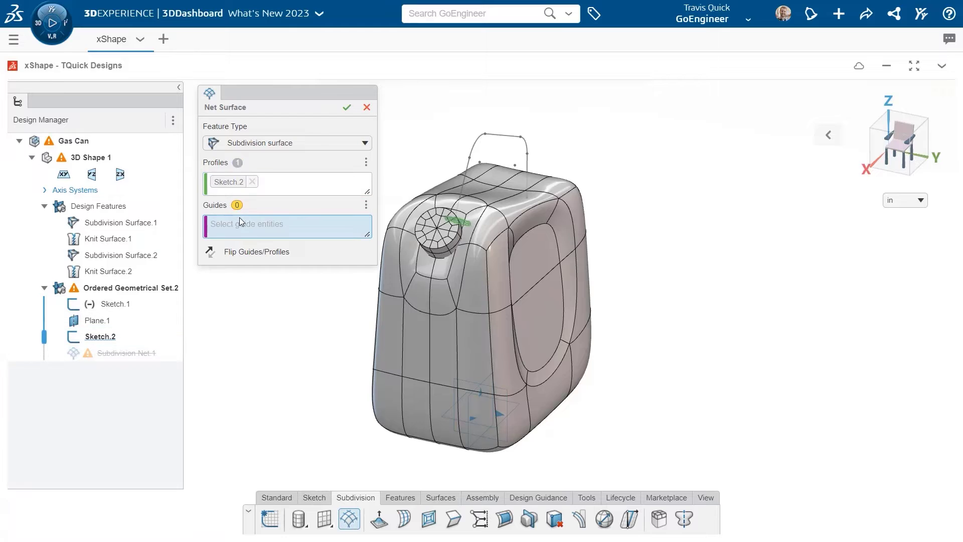
left_click(112, 304)
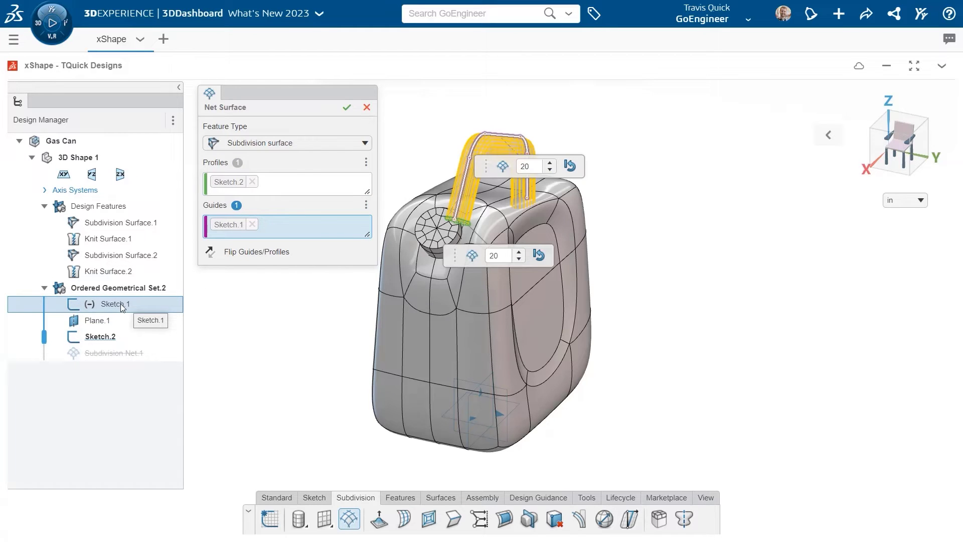
scroll(442, 196, "up", 5)
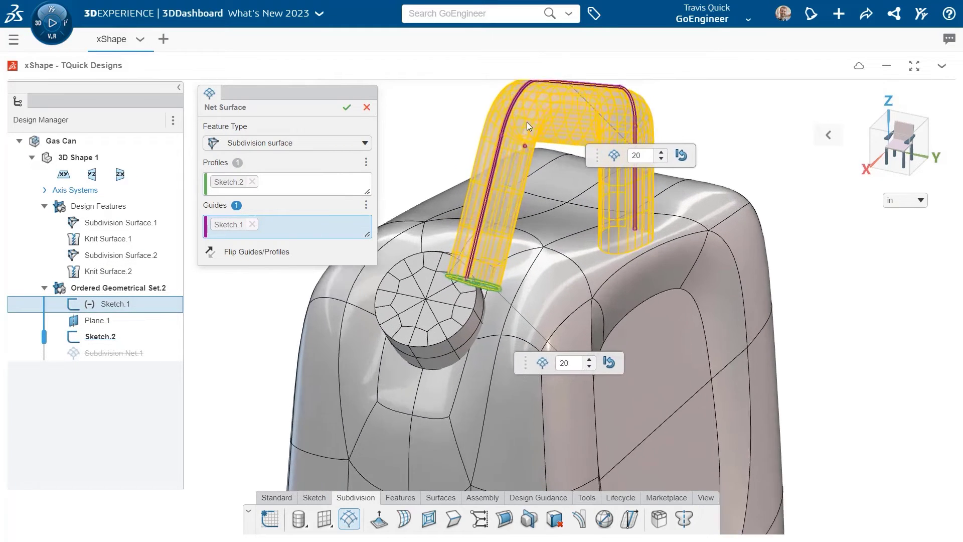
middle_click_drag(527, 125, 586, 242)
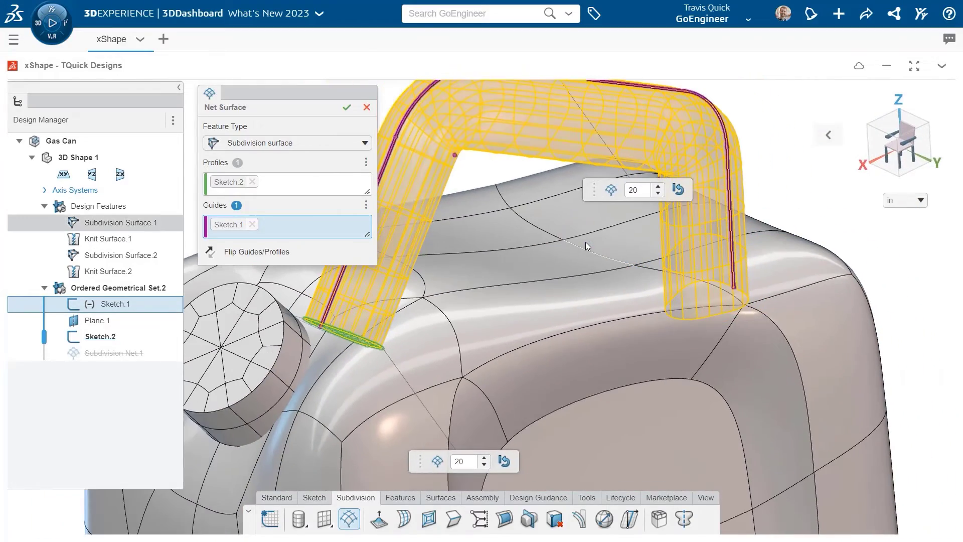
left_click(343, 115)
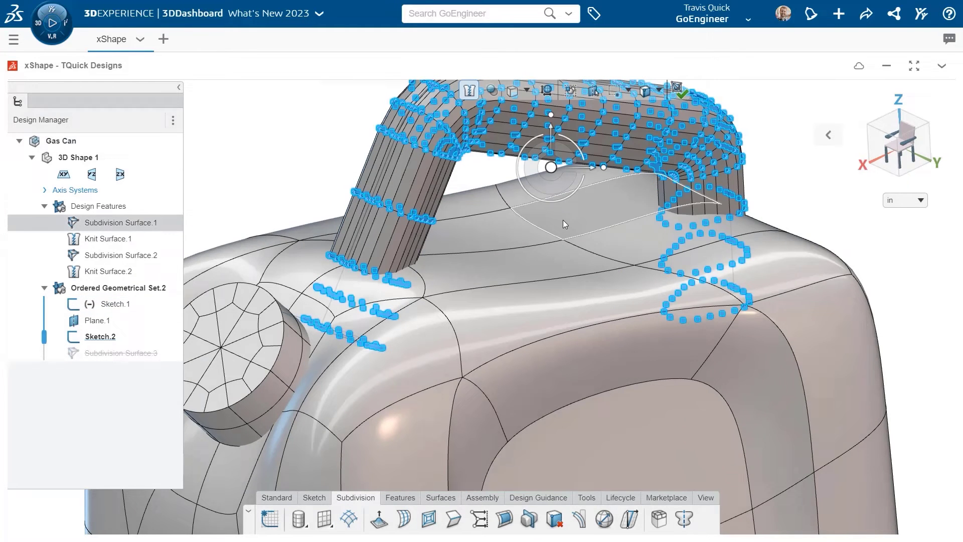
Set the manipulator to selection orientation and nudge the handle cage into position
middle_click_drag(564, 226, 502, 309)
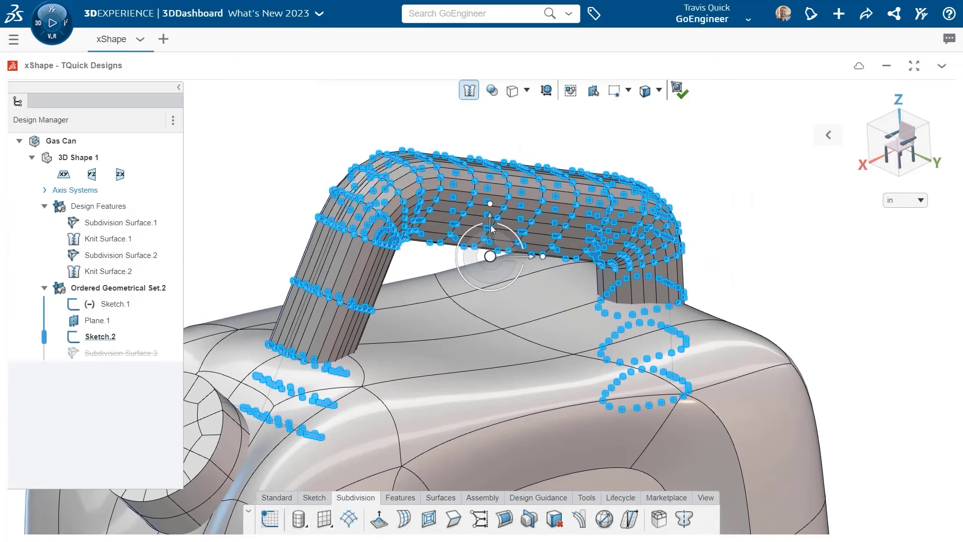
right_click(490, 257)
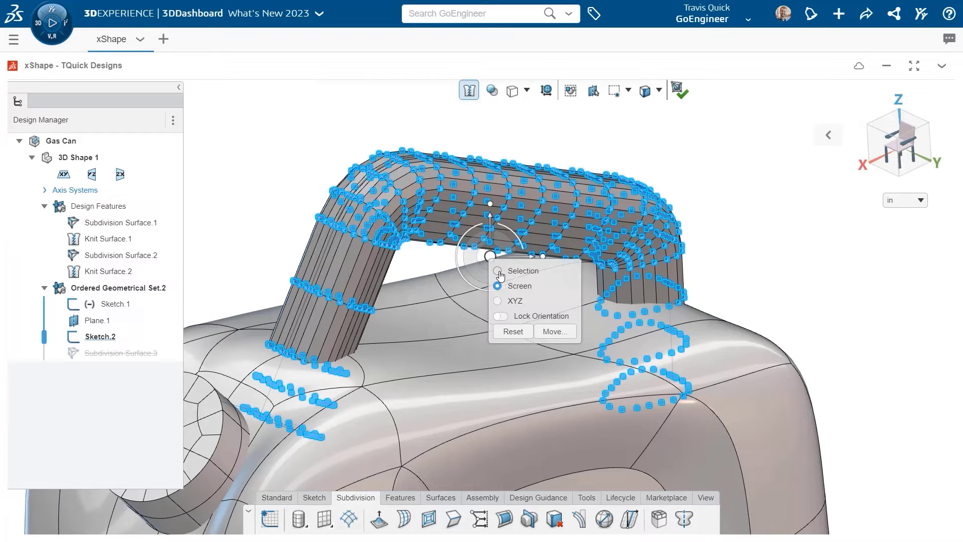
left_click(500, 273)
left_click_drag(500, 224, 498, 211)
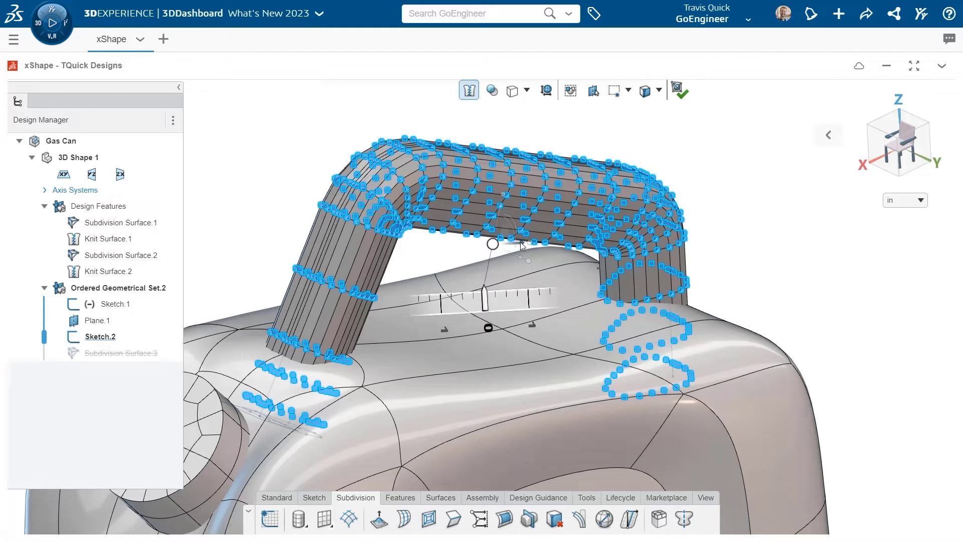
left_click_drag(520, 241, 517, 245)
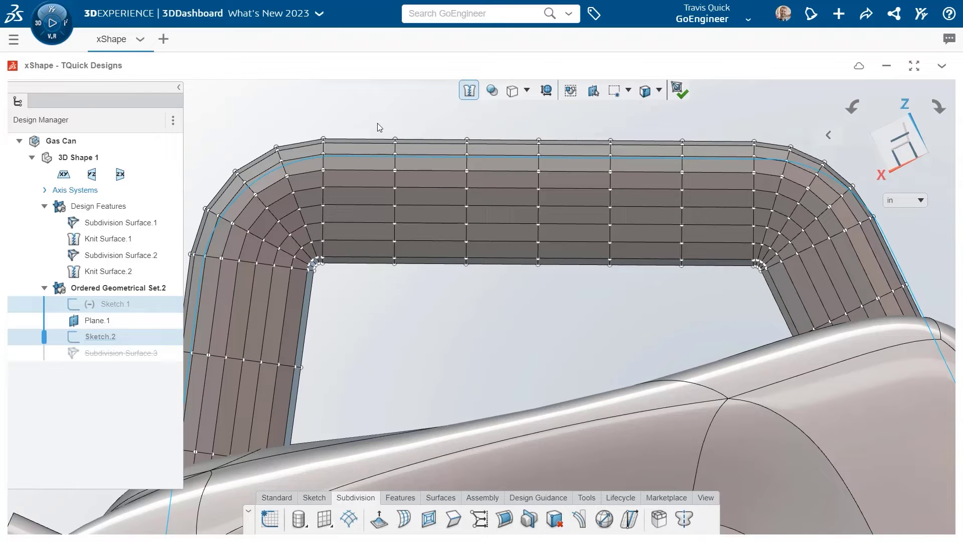
Scale the handle-top vertex columns inward, isolate the middle section's cage, and select its bottom vertex row
left_click_drag(377, 123, 713, 292)
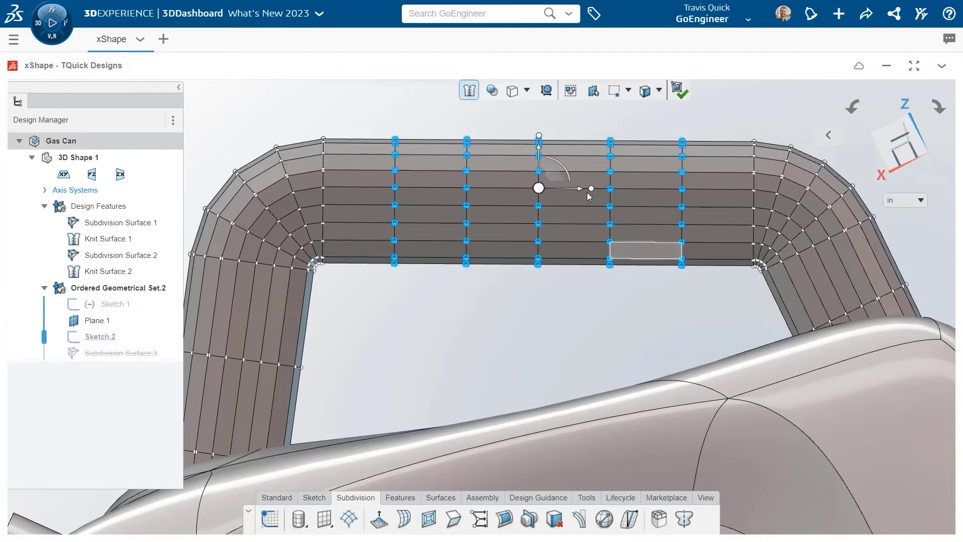
mouse_move(592, 188)
left_mouse_down()
mouse_move(572, 187)
mouse_move(581, 188)
left_mouse_up()
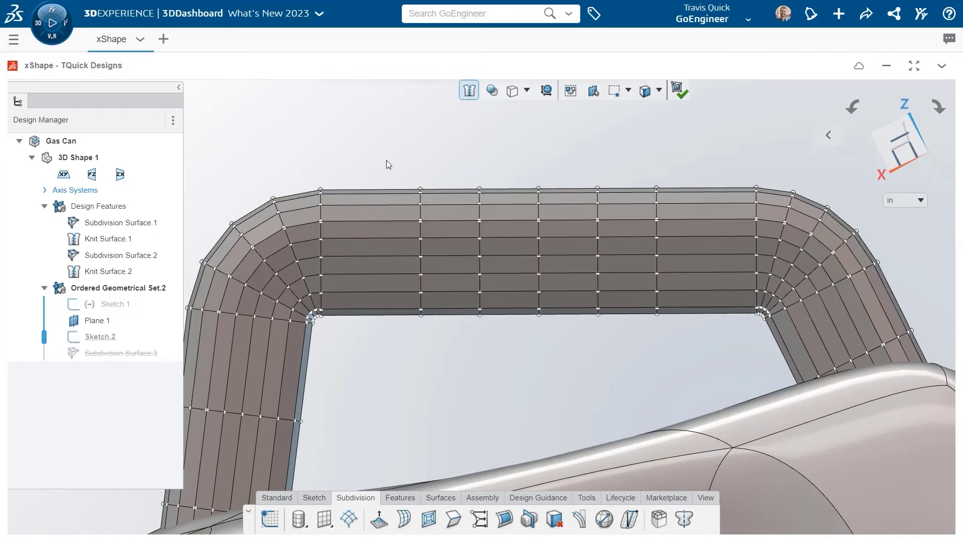
left_click_drag(386, 160, 686, 376)
left_click(660, 525)
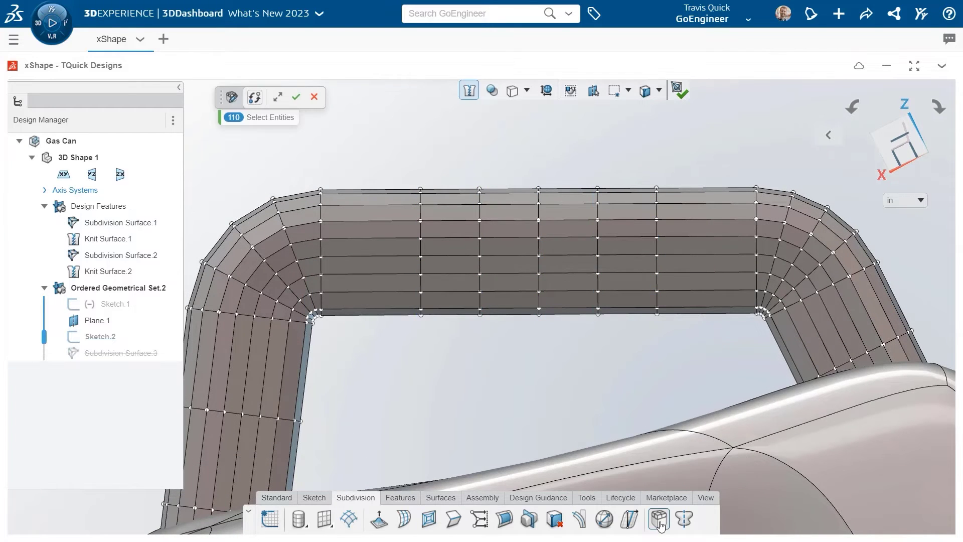
left_click(297, 97)
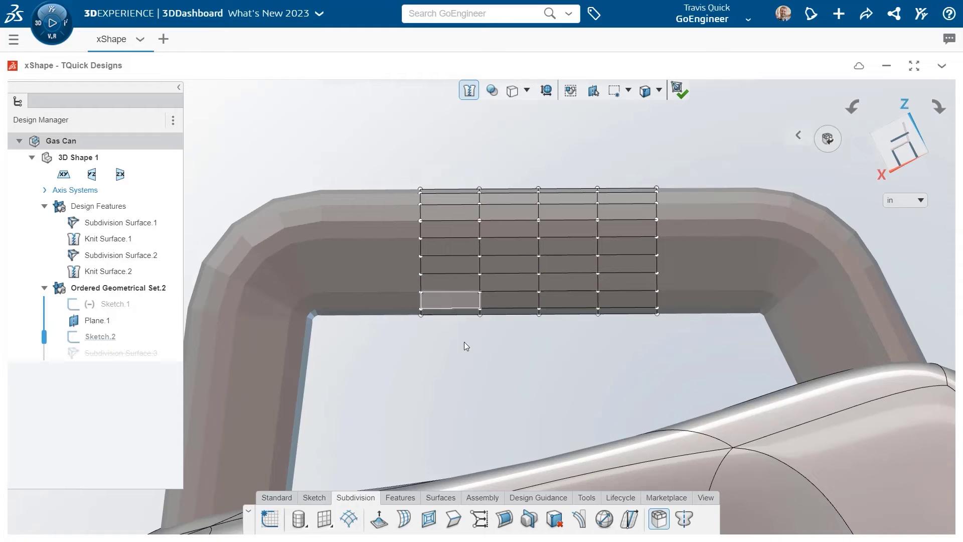
left_click_drag(391, 342, 691, 299)
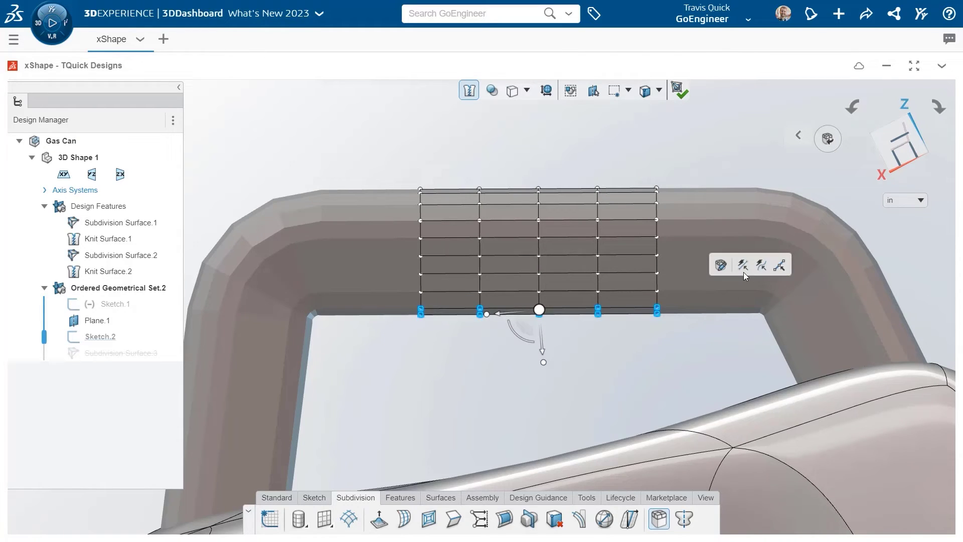
Snap the bottom-row vertices onto the sketch curve with Sketch Quick Align to form the grip
left_click(762, 266)
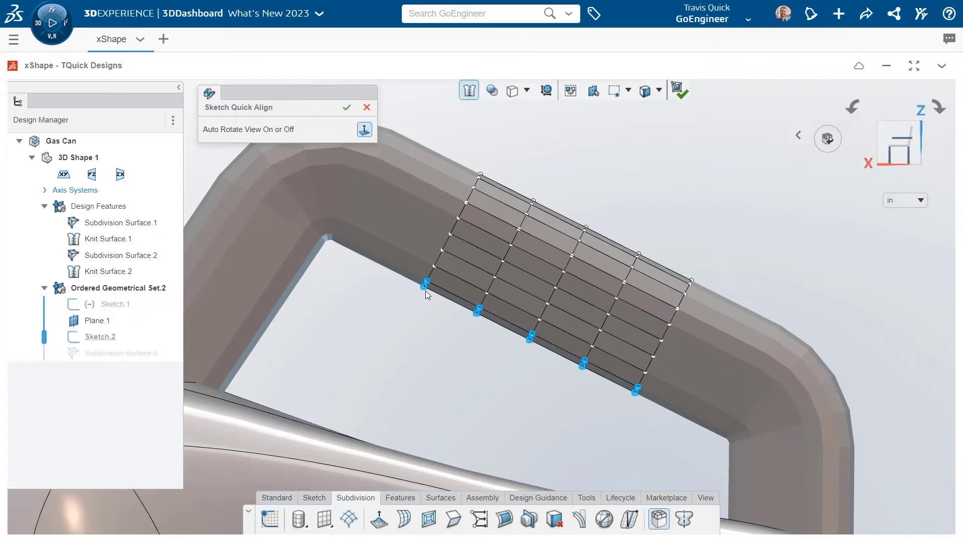
left_click(628, 395)
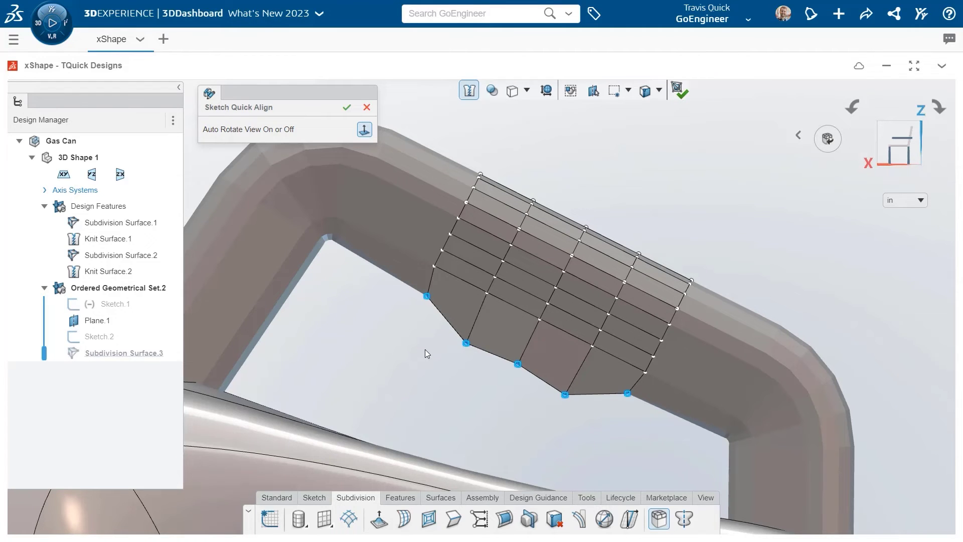
middle_click_drag(426, 350, 427, 387)
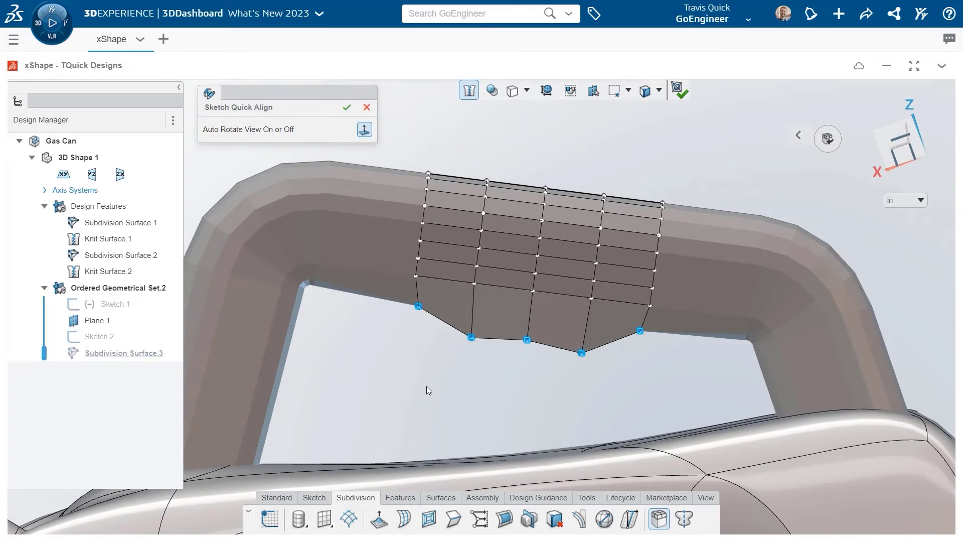
left_click(346, 108)
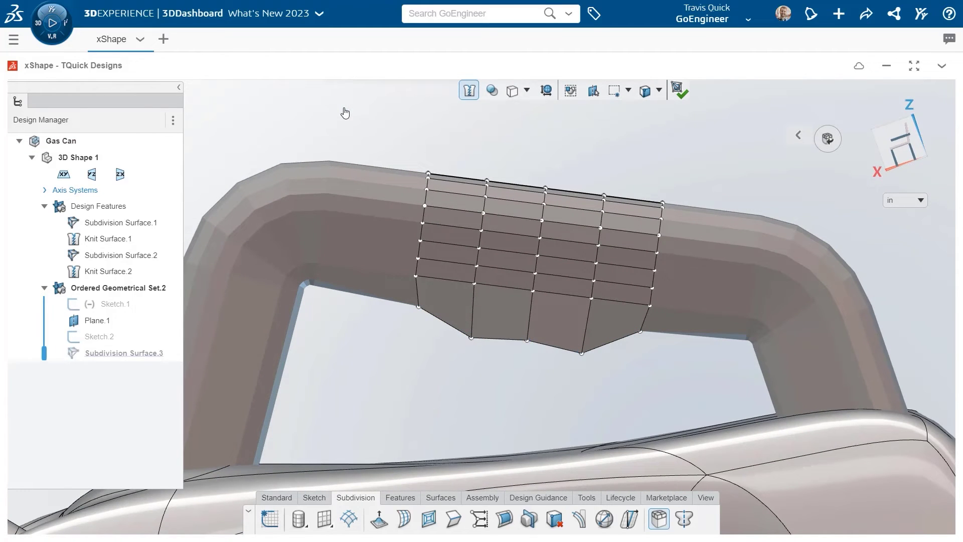
Show the whole handle again and set the display mode to Show surface only
left_click(661, 520)
left_click(526, 90)
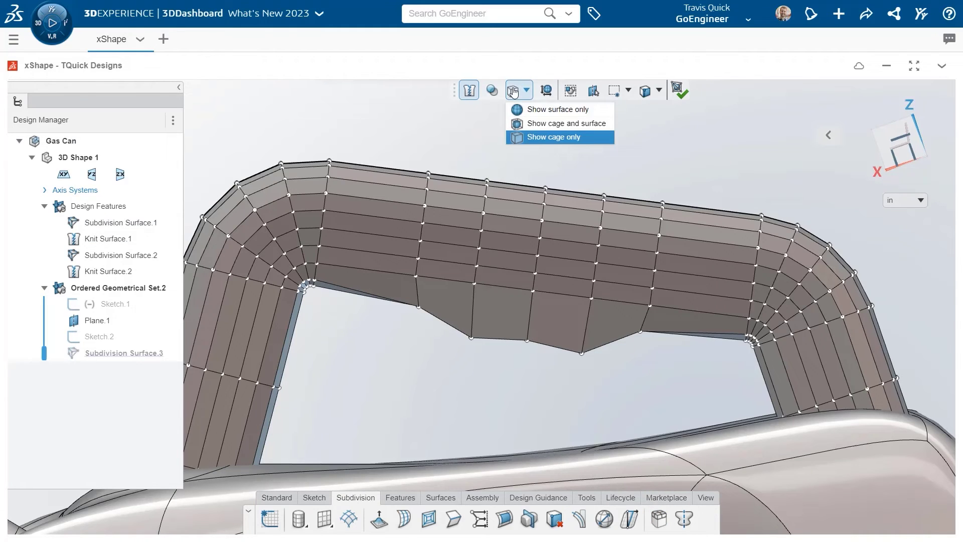
left_click(540, 108)
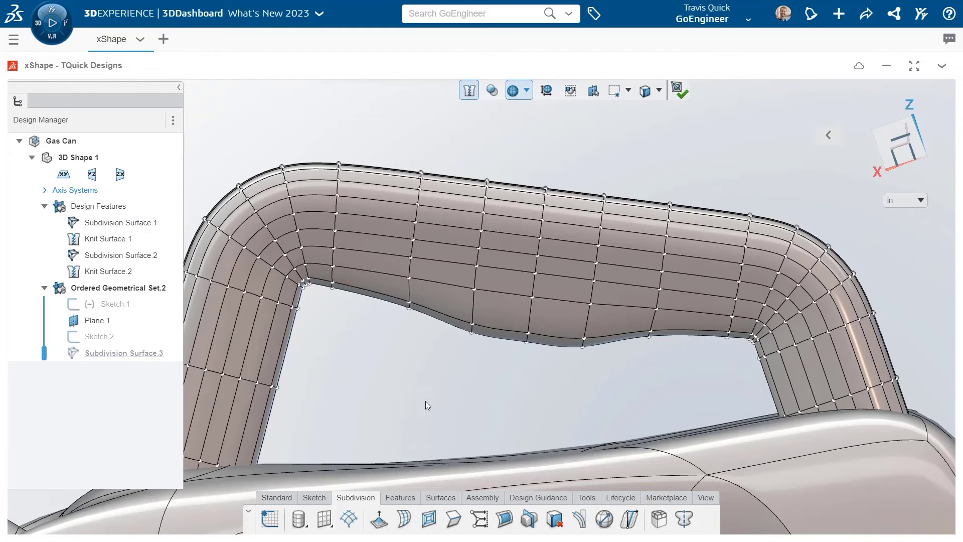
middle_click_drag(426, 401, 567, 398)
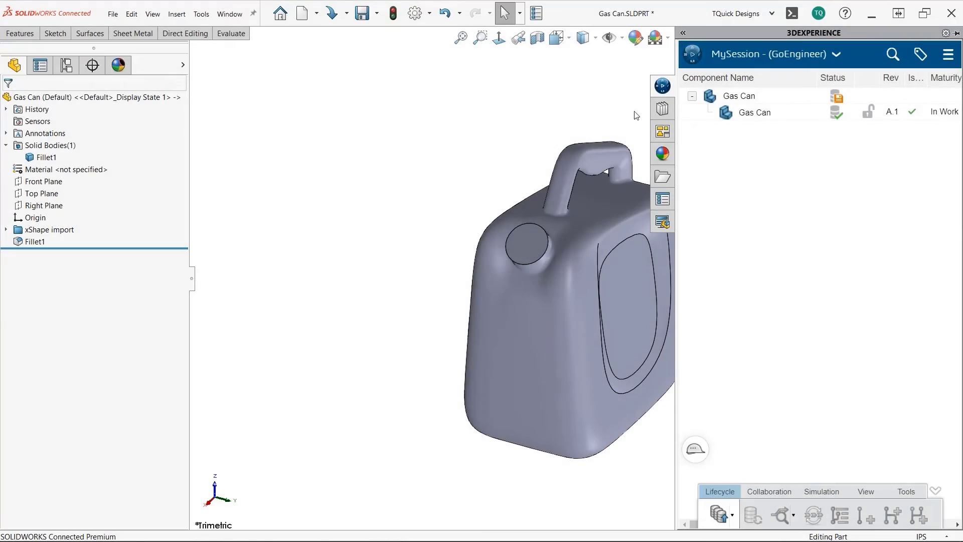
Shell the gas can at 0.20in thickness, removing the tangent spout cap faces
left_click(20, 33)
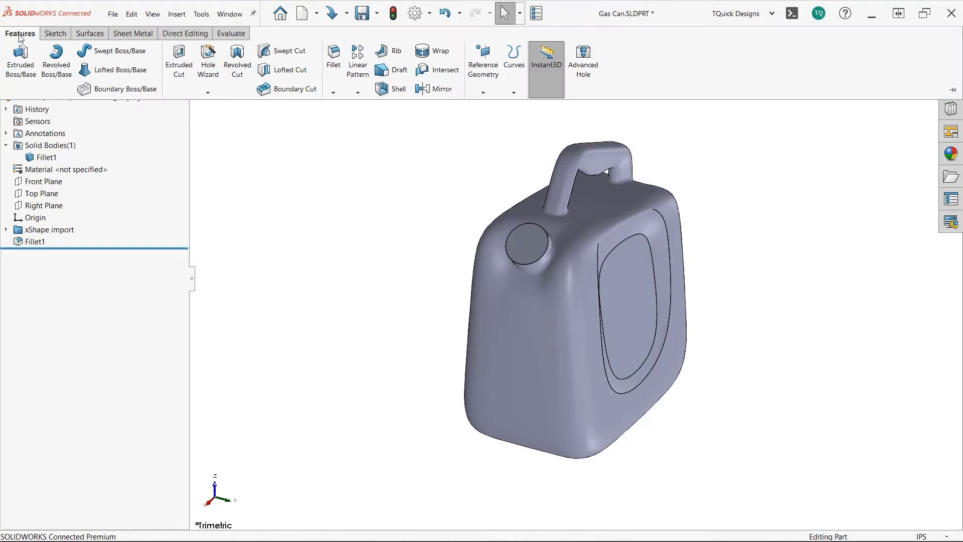
left_click(394, 92)
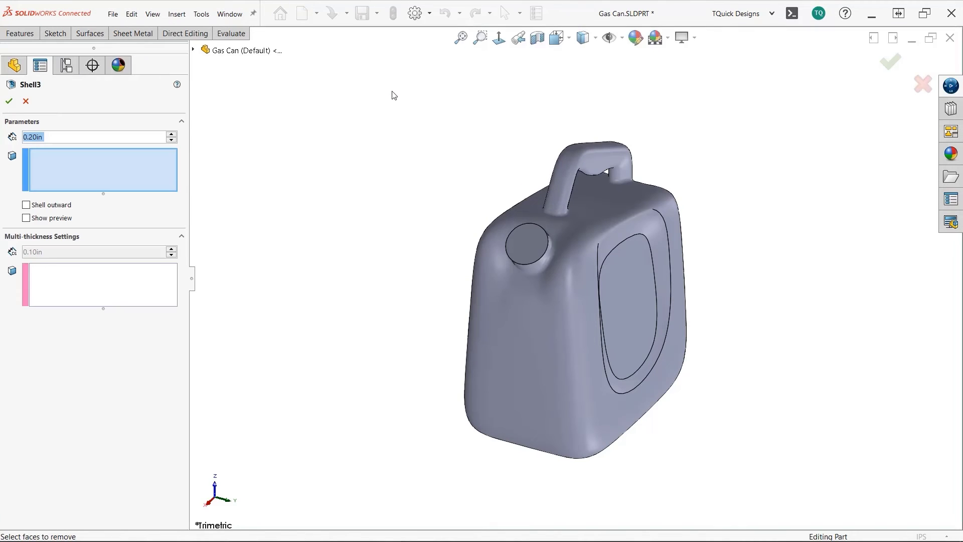
right_click(516, 242)
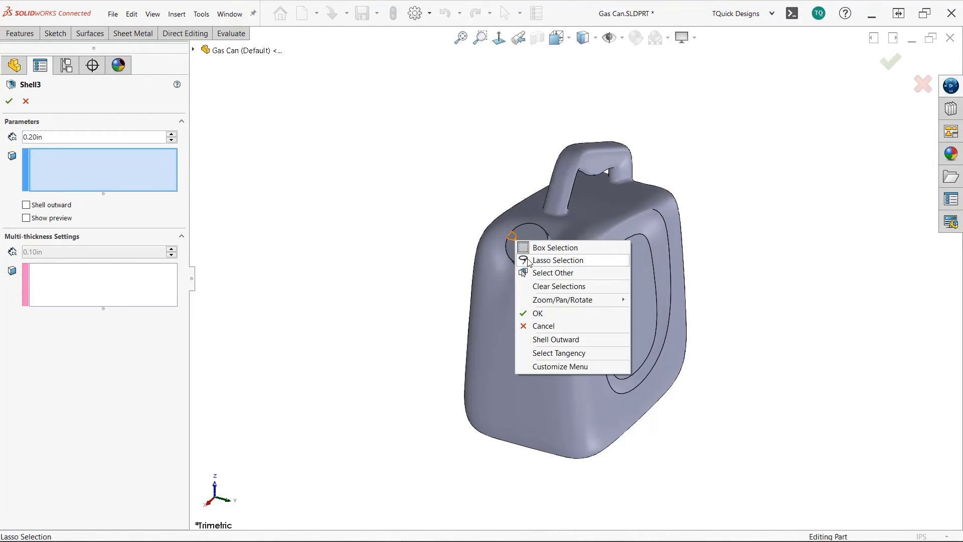
left_click(564, 351)
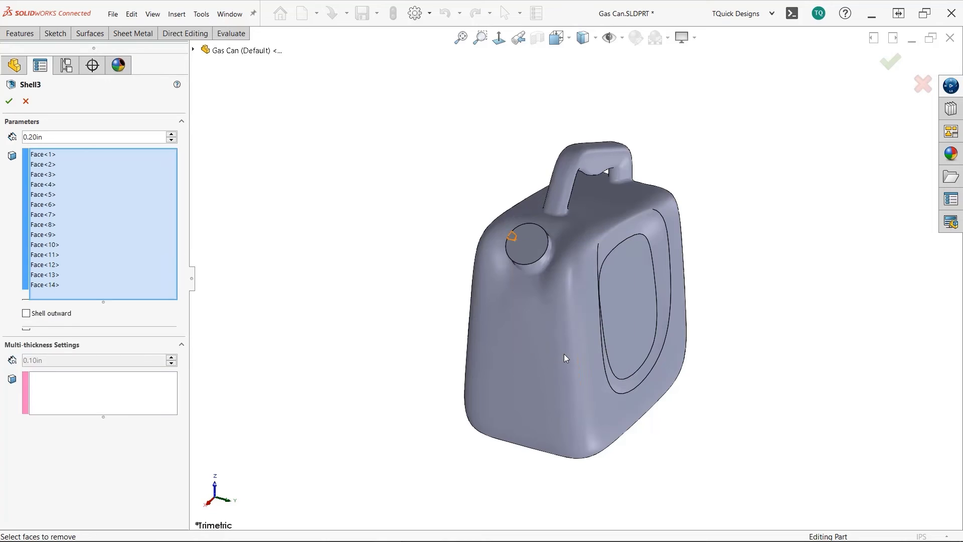
left_click(9, 102)
left_click(520, 295)
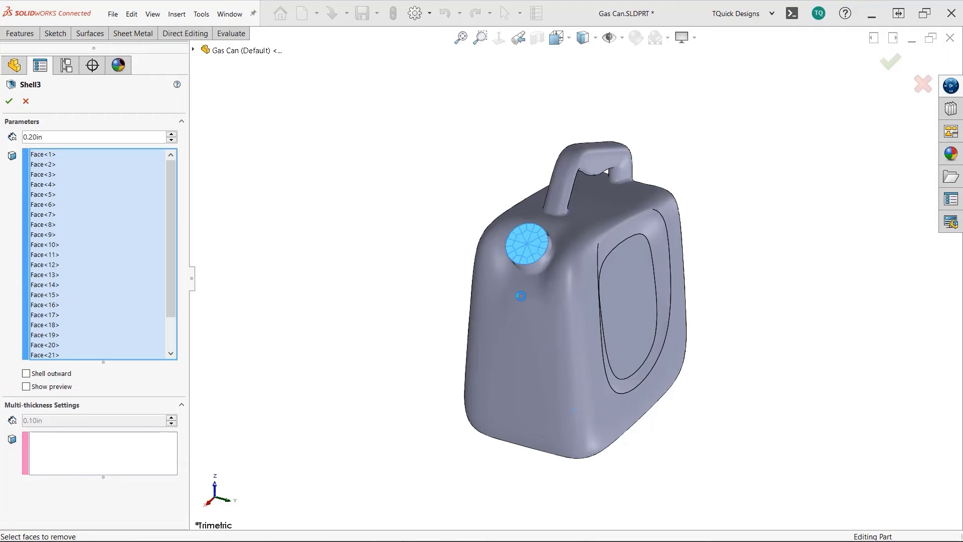
key("Return")
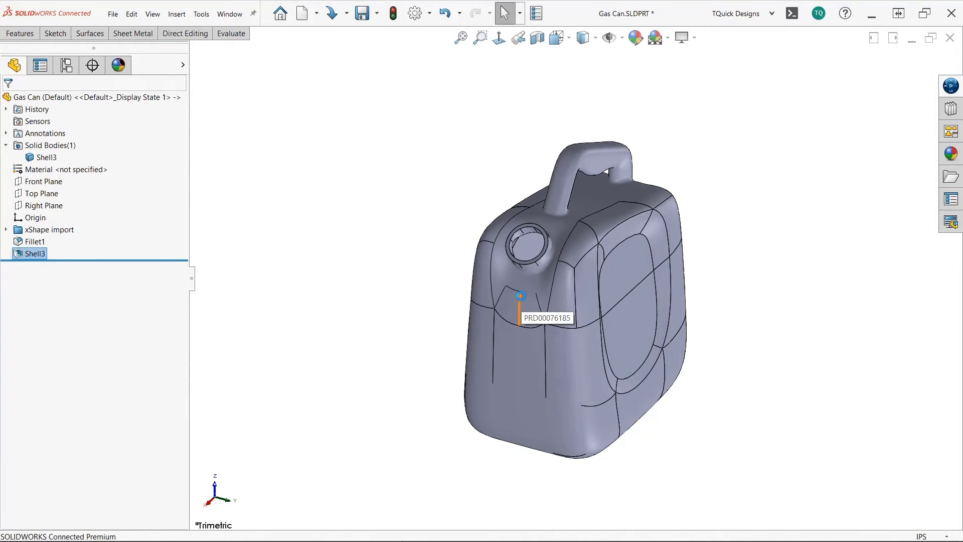
Apply a Right Plane section view to expose the gas can's hollow shell walls
left_click(444, 293)
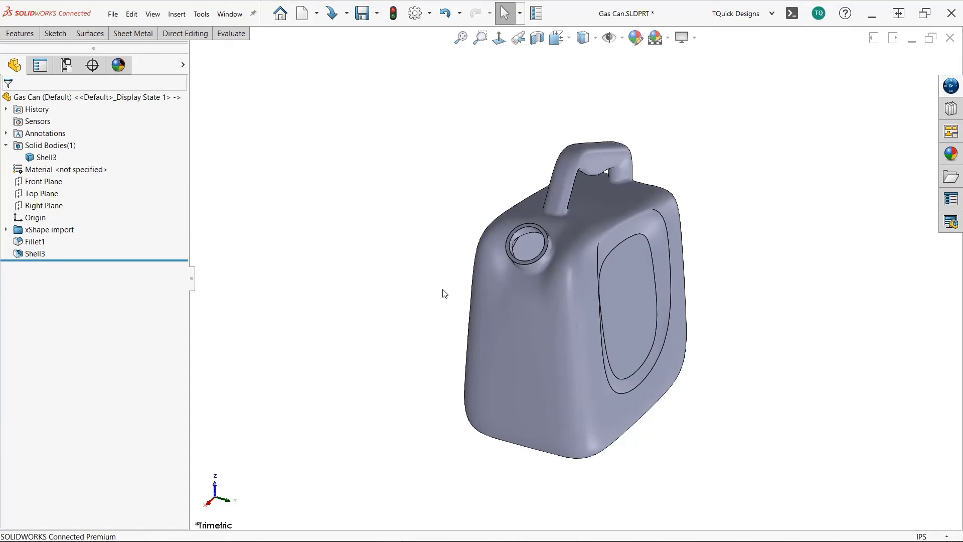
left_click(538, 39)
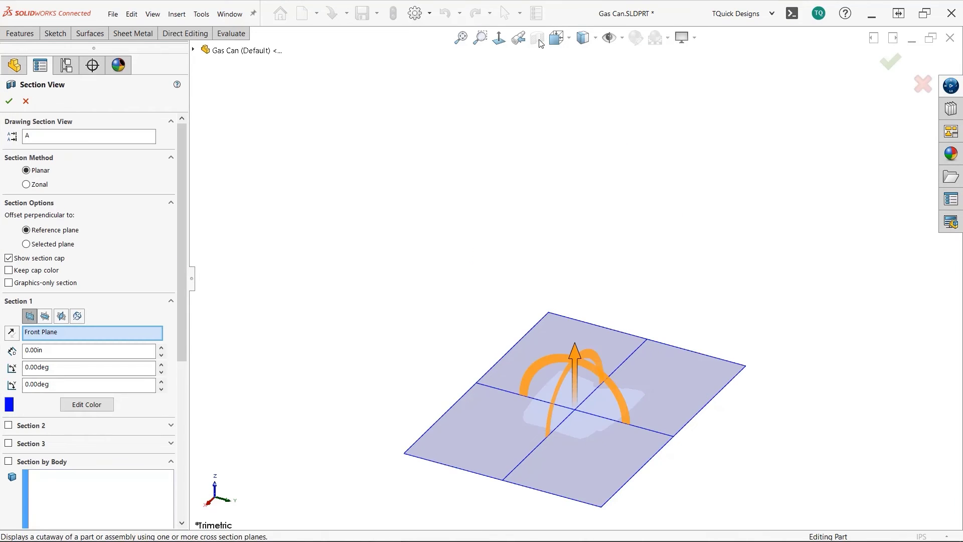
left_click(62, 316)
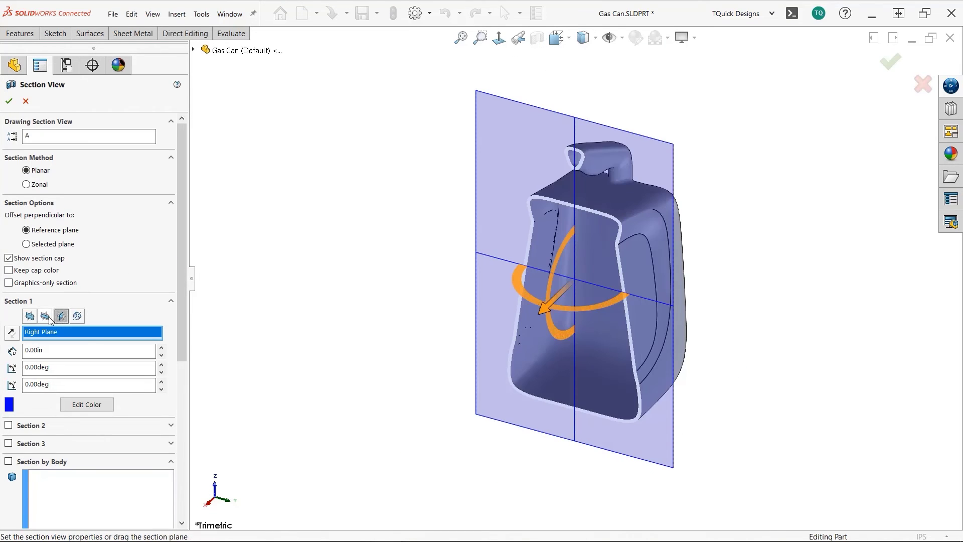
left_click(47, 317)
left_click(9, 101)
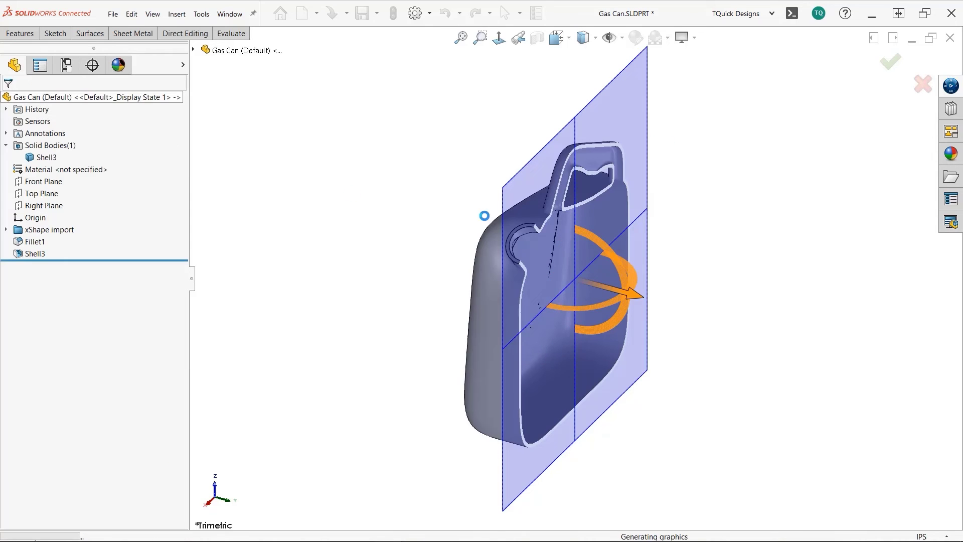